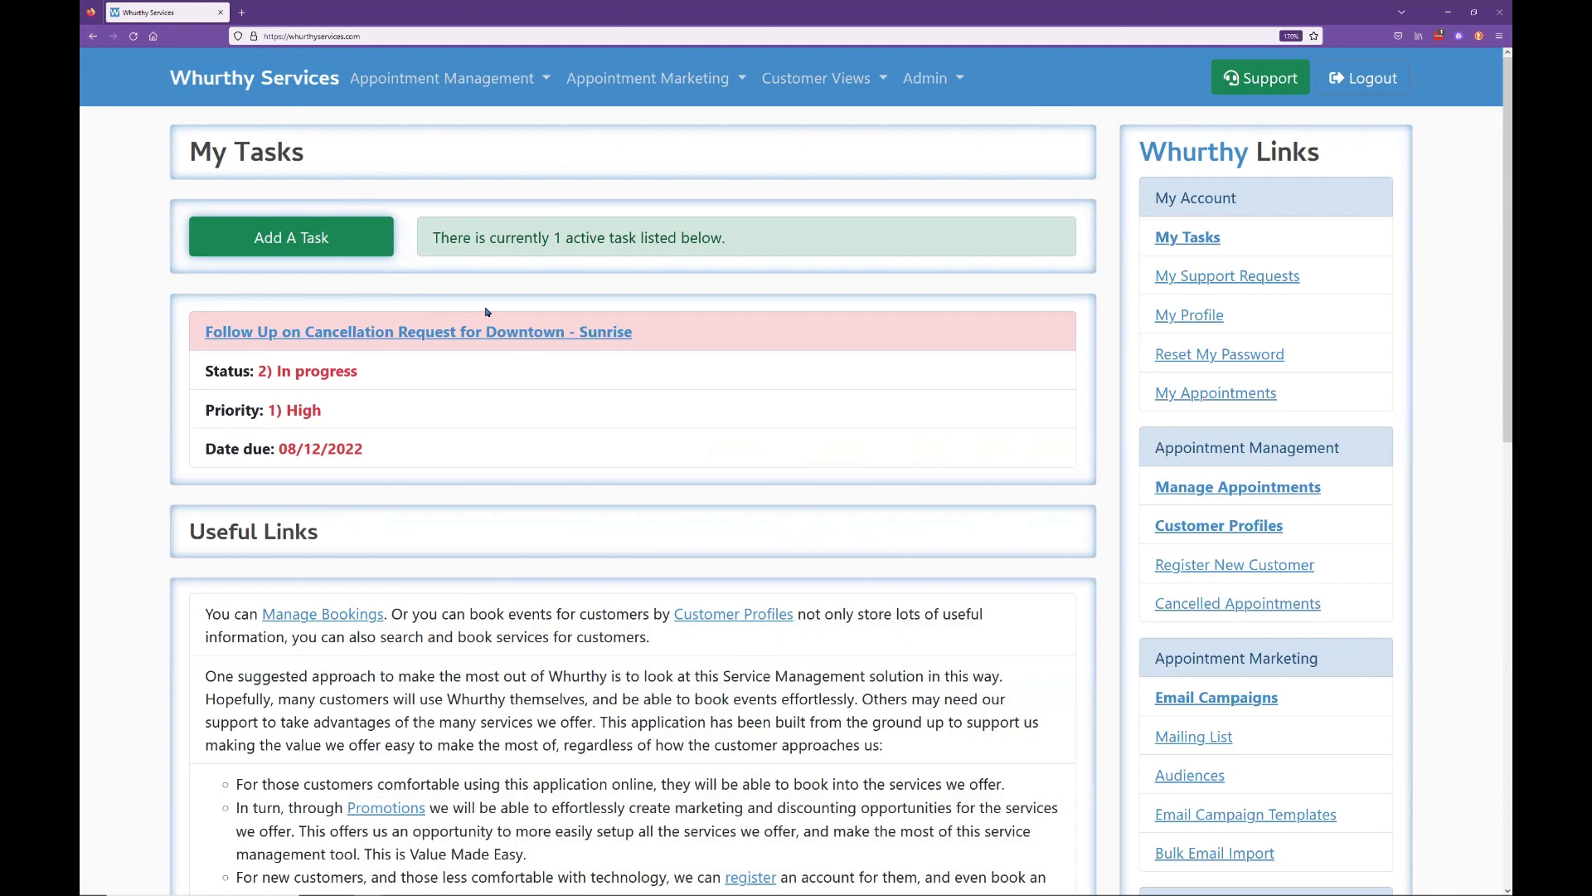
- Open the form for adding a new task from the My Tasks page
{"action": "left_click_drag", "start_coordinate": [306, 157], "coordinate": [190, 162]}
{"action": "left_click", "coordinate": [298, 159]}
{"action": "scroll", "coordinate": [512, 356], "scroll_direction": "down", "scroll_amount": 2}
{"action": "scroll", "coordinate": [388, 285], "scroll_direction": "up", "scroll_amount": 2}
{"action": "left_click_drag", "start_coordinate": [748, 241], "coordinate": [491, 248]}
{"action": "left_click", "coordinate": [542, 243]}
{"action": "left_click", "coordinate": [380, 241]}
{"action": "left_click", "coordinate": [380, 241]}
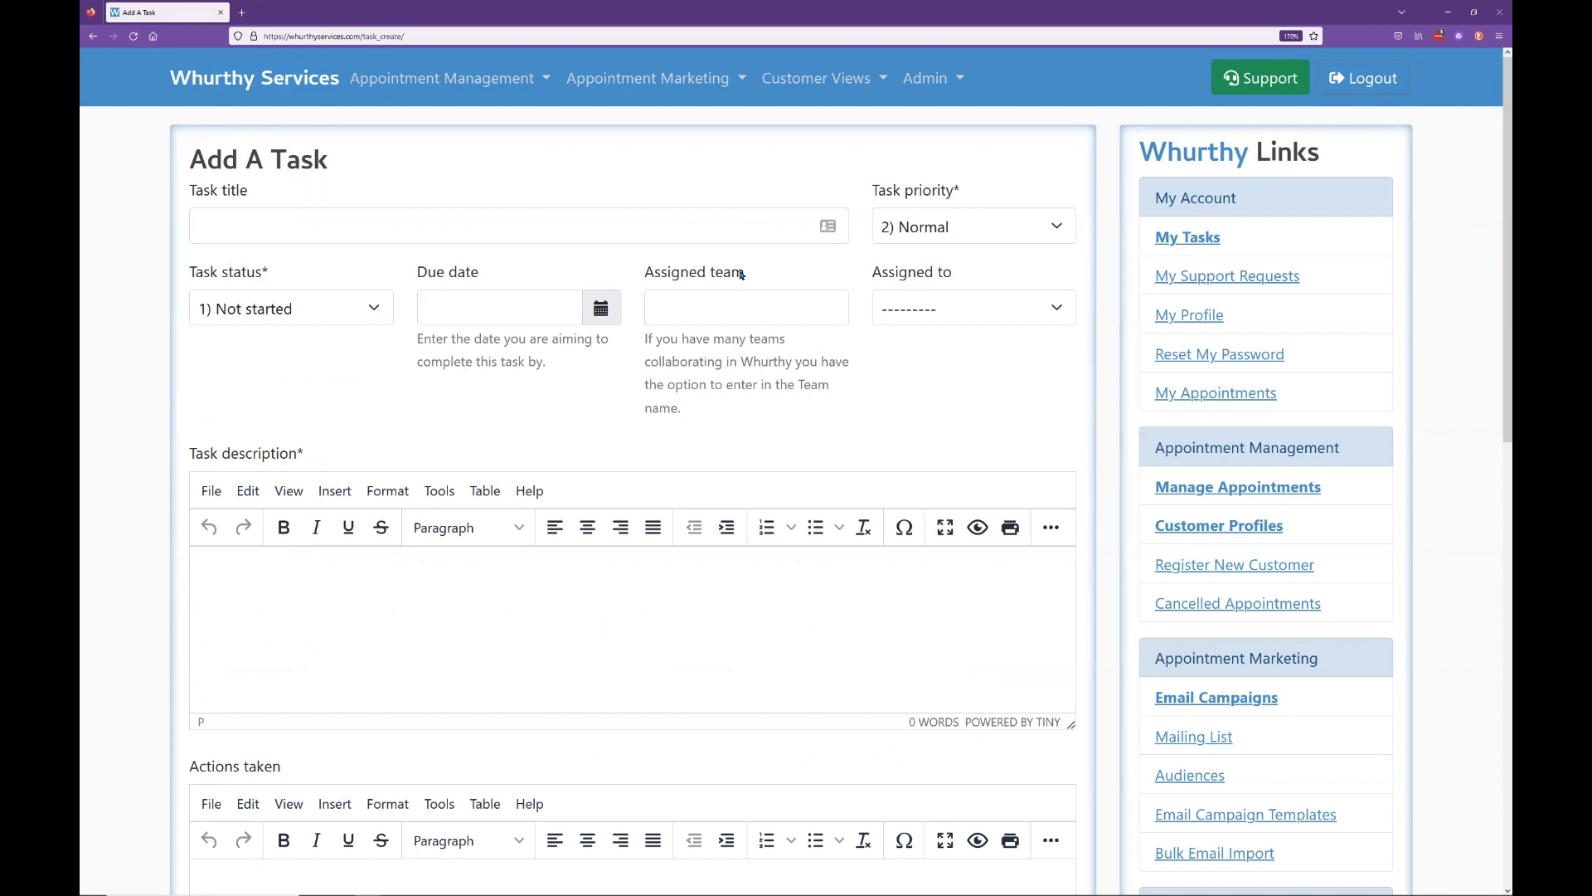
- Examine the task title field and the available task priority options, keeping the priority at Normal
{"action": "left_click", "coordinate": [539, 233]}
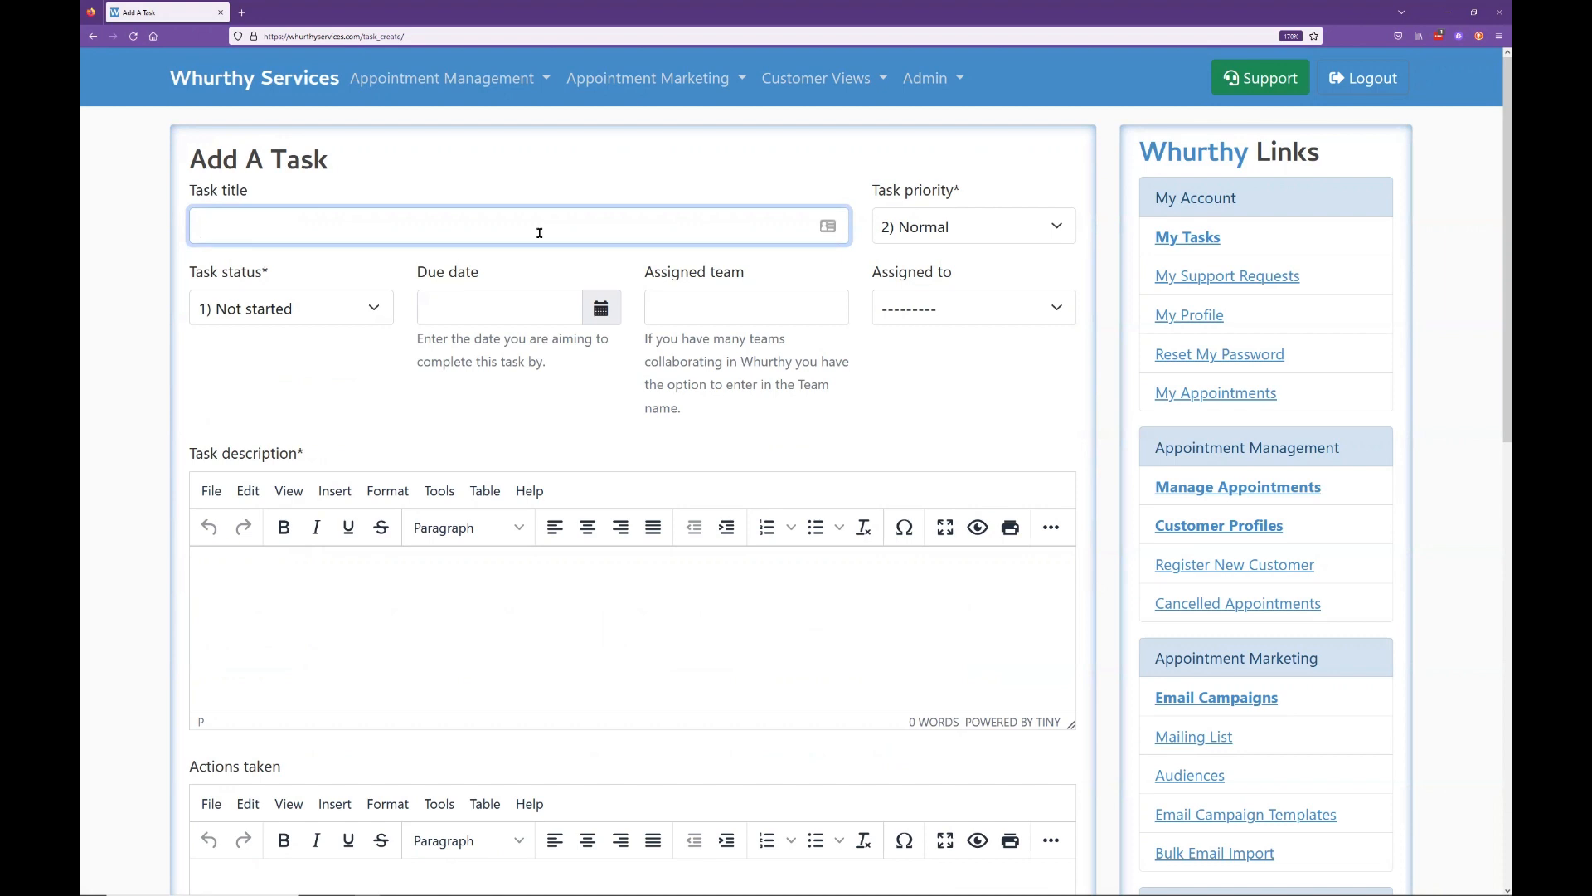
{"action": "left_click", "coordinate": [540, 233]}
{"action": "left_click", "coordinate": [998, 149]}
{"action": "left_click", "coordinate": [1056, 233]}
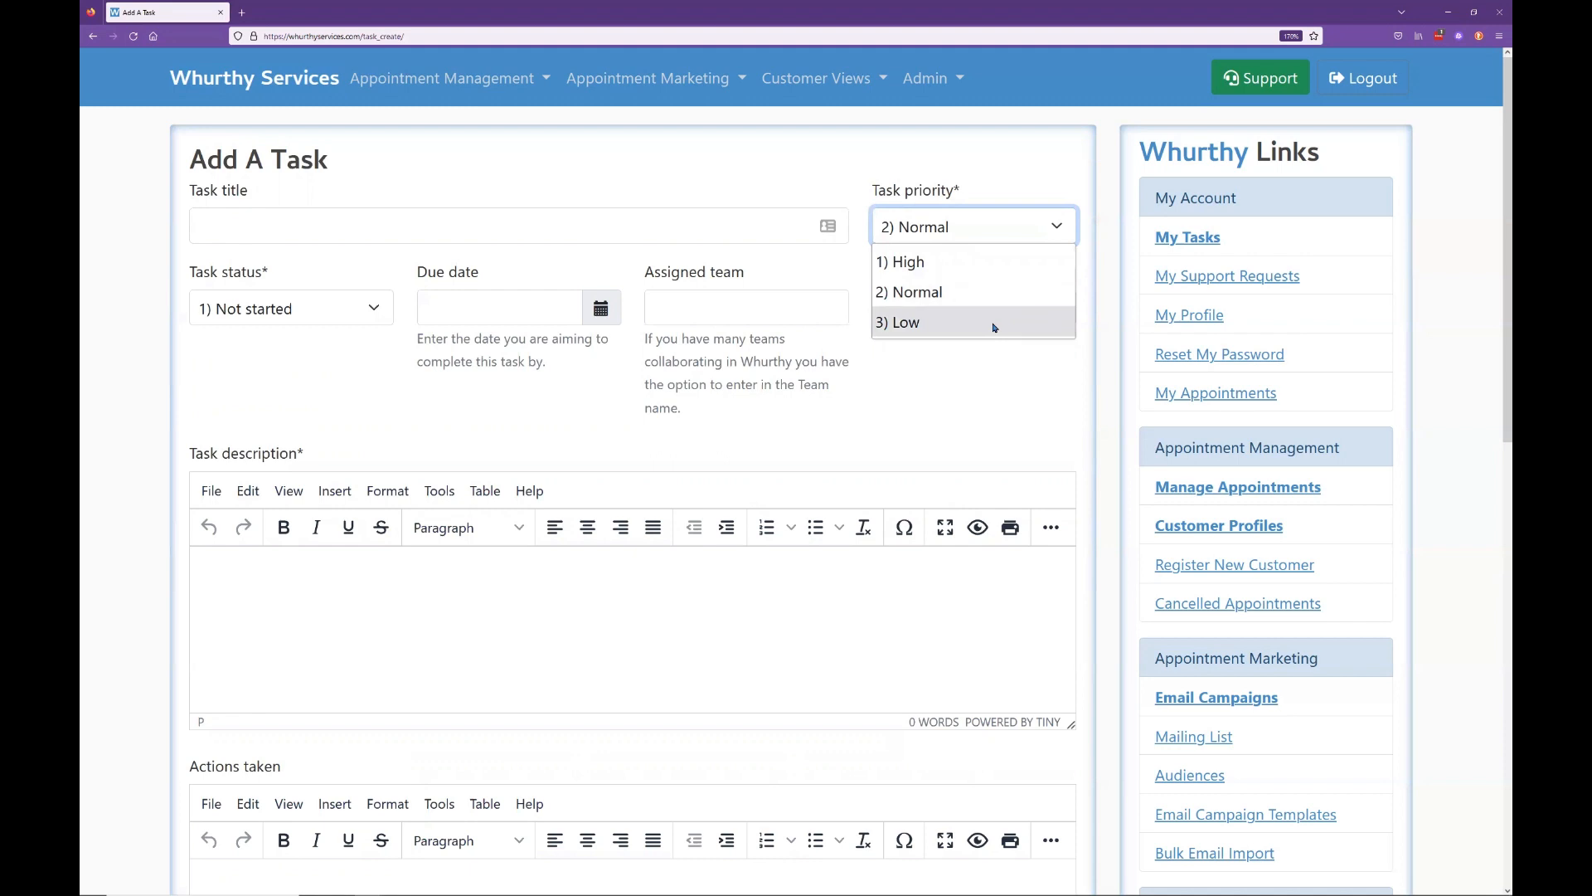
{"action": "left_click", "coordinate": [988, 292]}
{"action": "left_click", "coordinate": [1026, 163]}
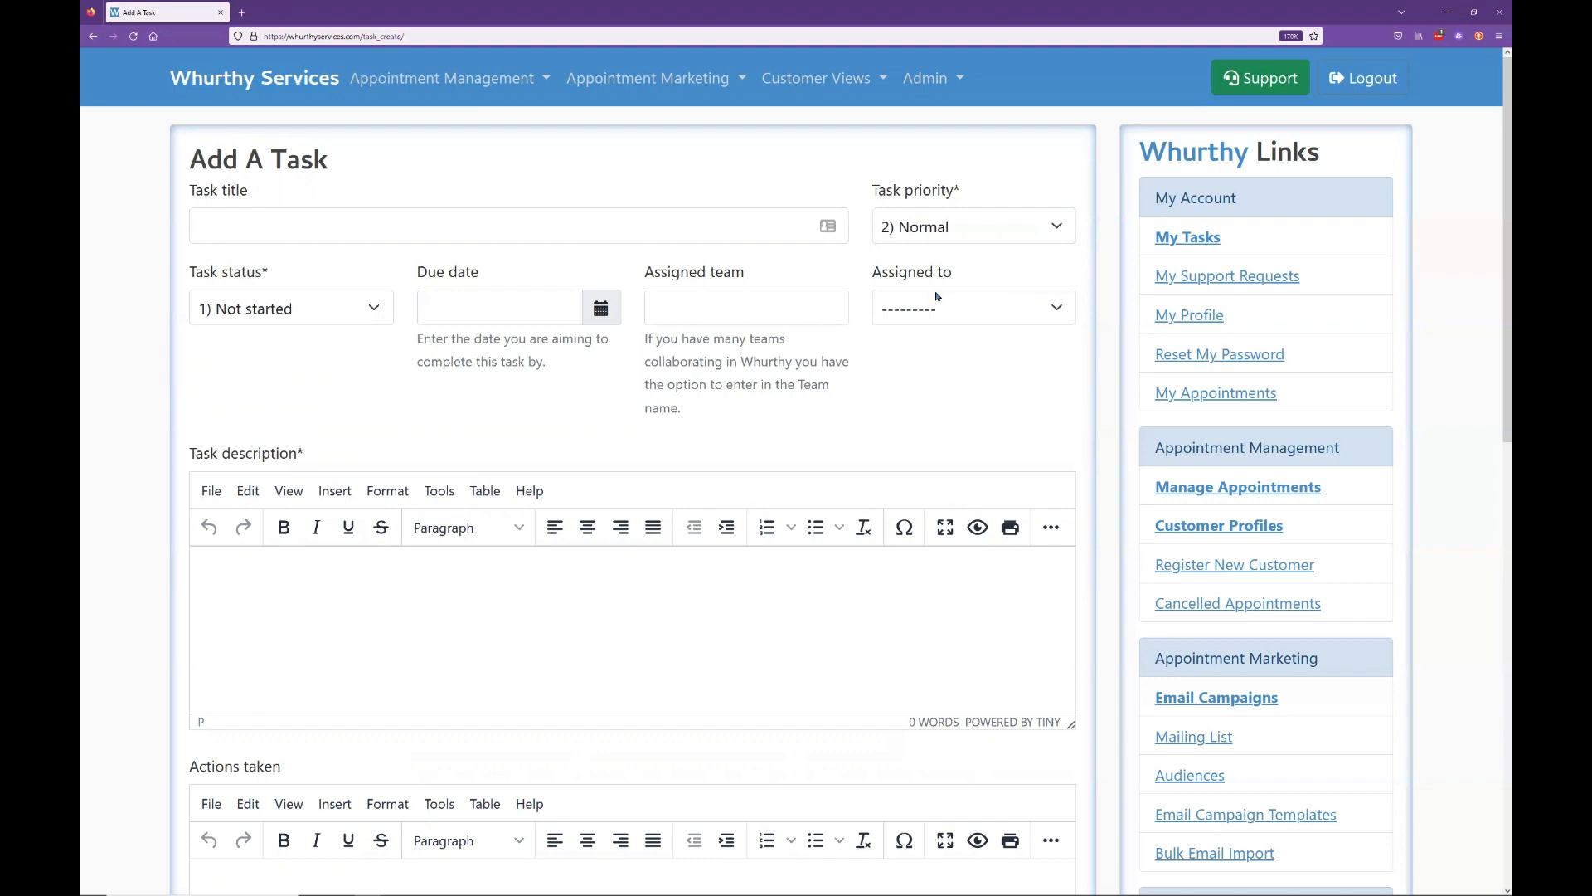
{"action": "left_click", "coordinate": [965, 230]}
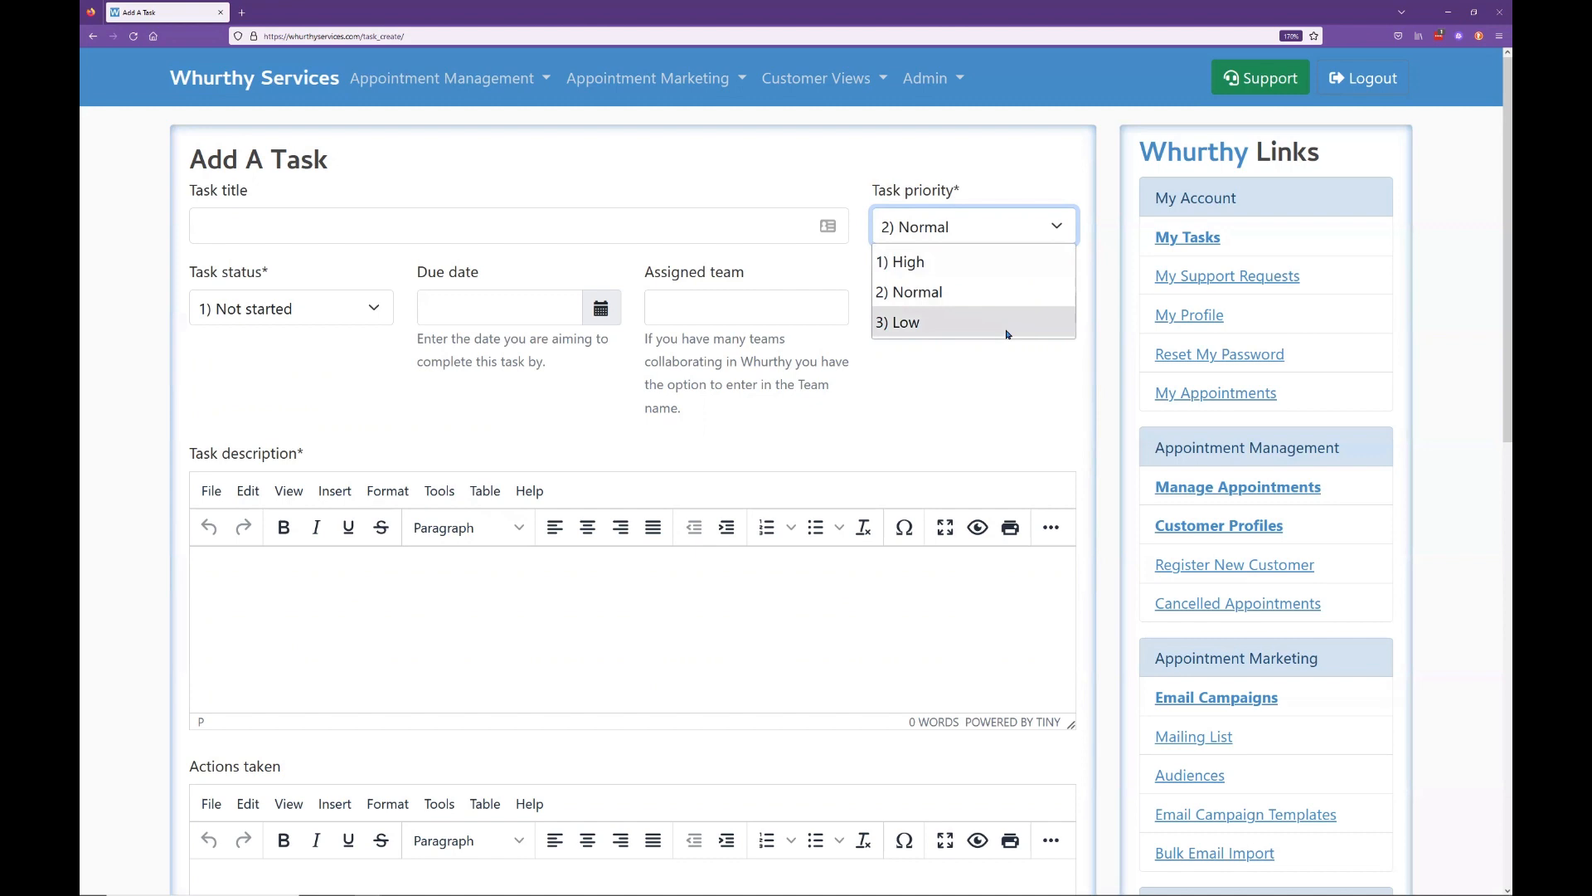
{"action": "left_click", "coordinate": [1043, 162]}
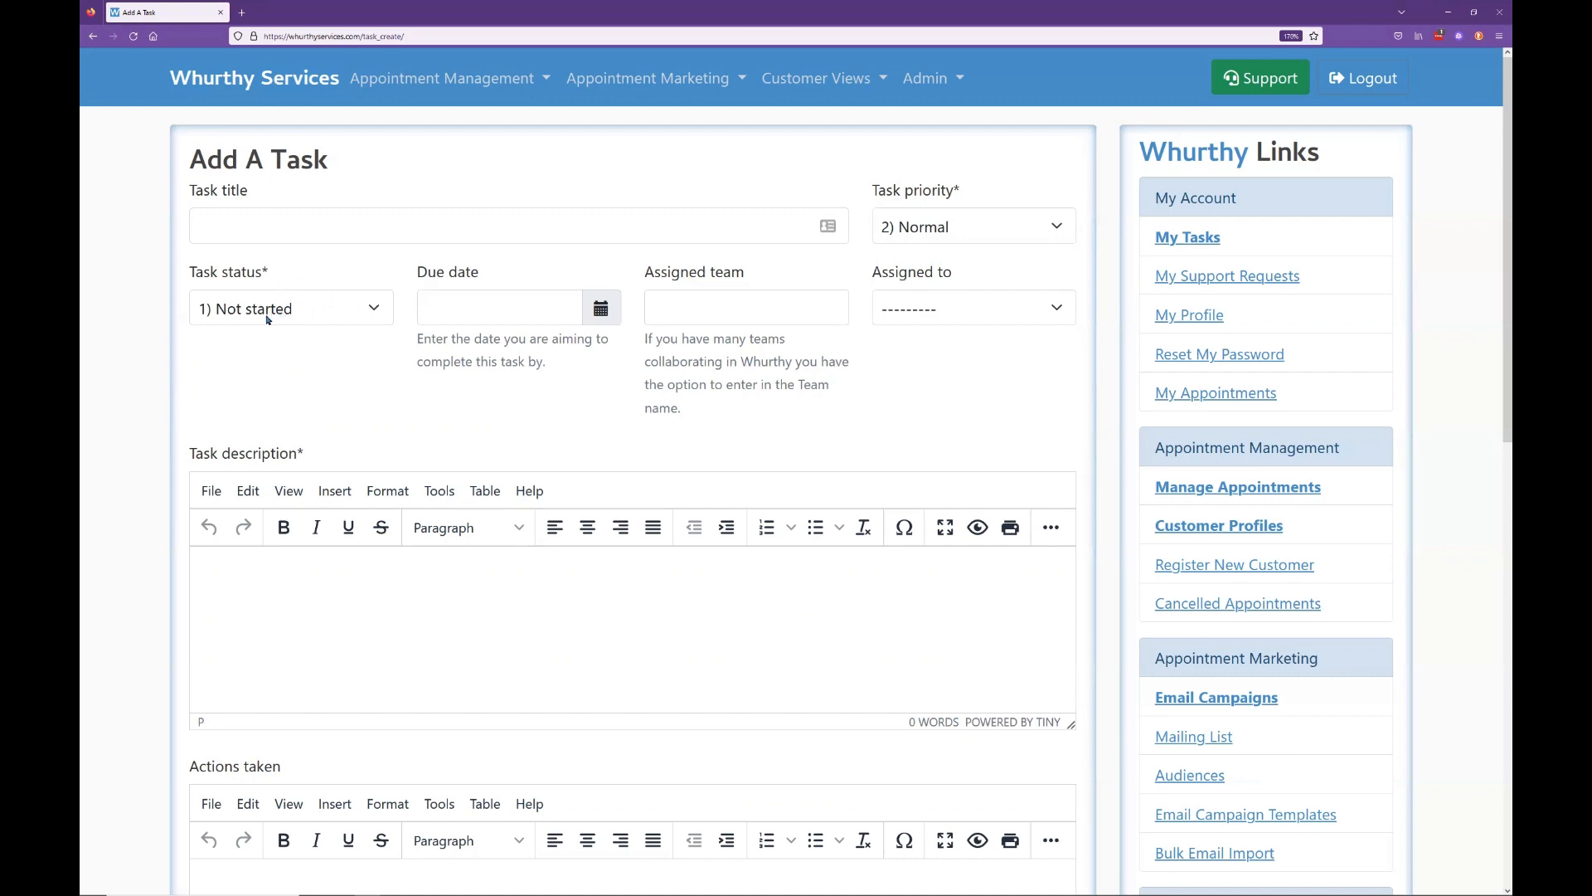
- Try out the In progress and Completed options for the task status
{"action": "left_click", "coordinate": [354, 309]}
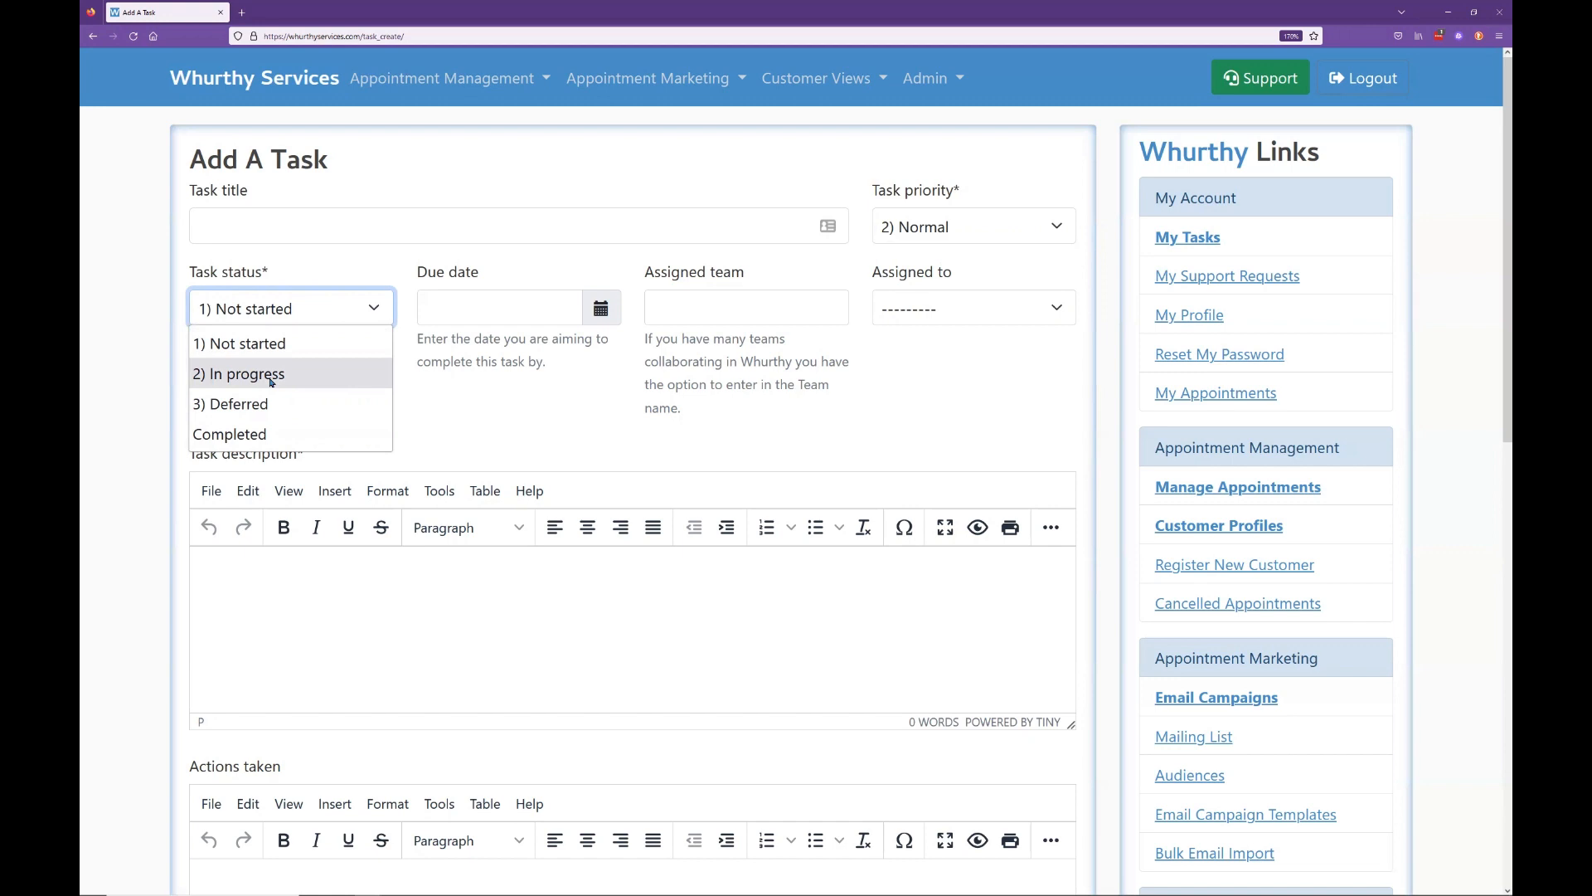
{"action": "left_click", "coordinate": [339, 346]}
{"action": "left_click", "coordinate": [349, 324]}
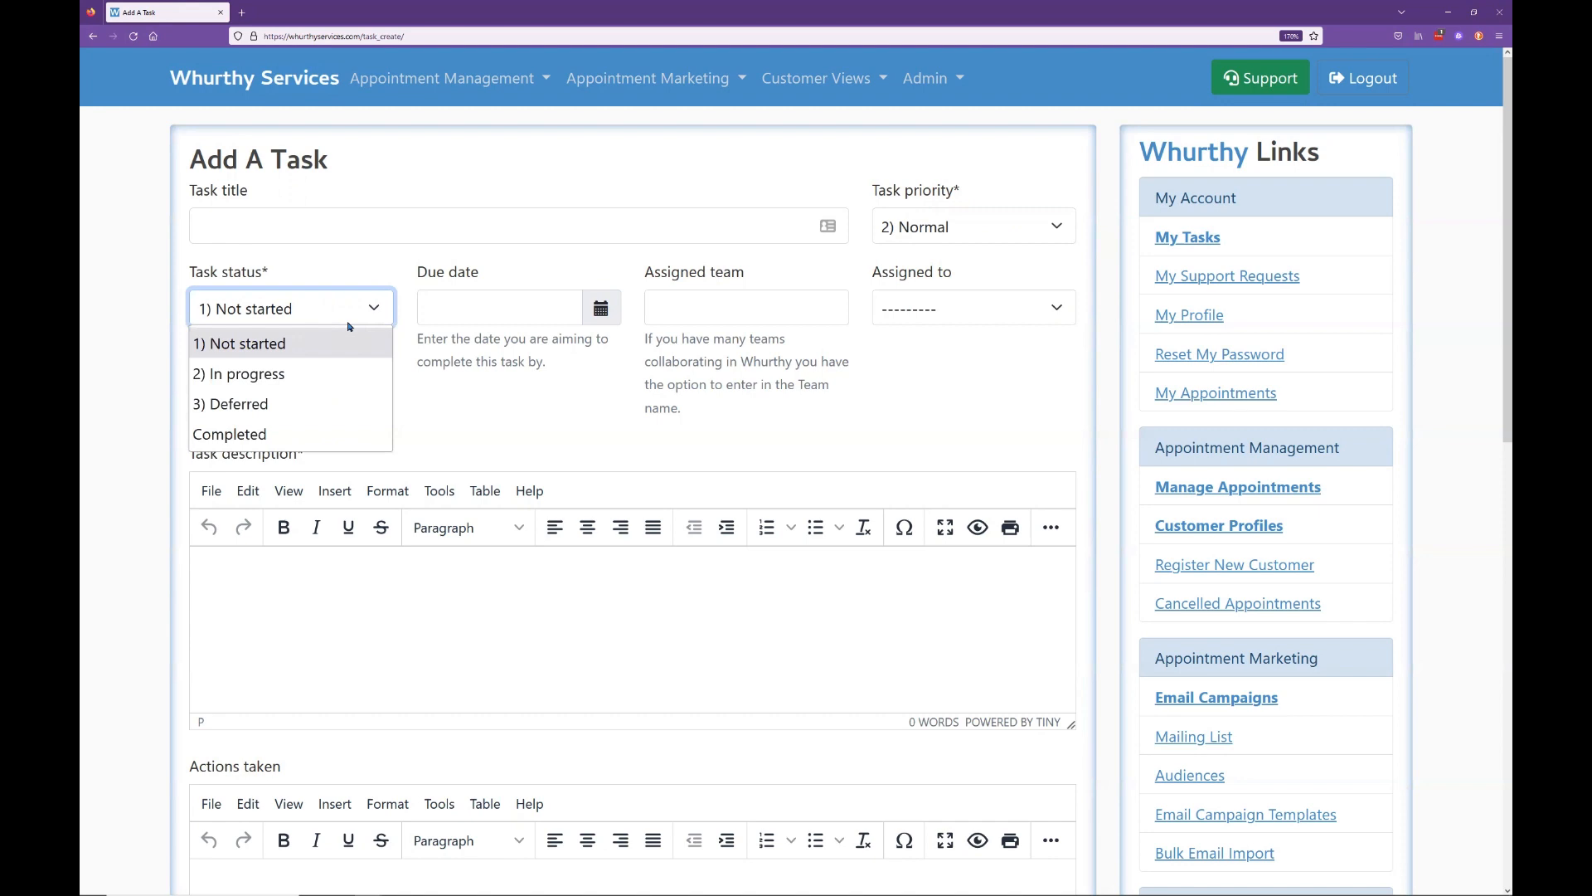
{"action": "left_click", "coordinate": [315, 376]}
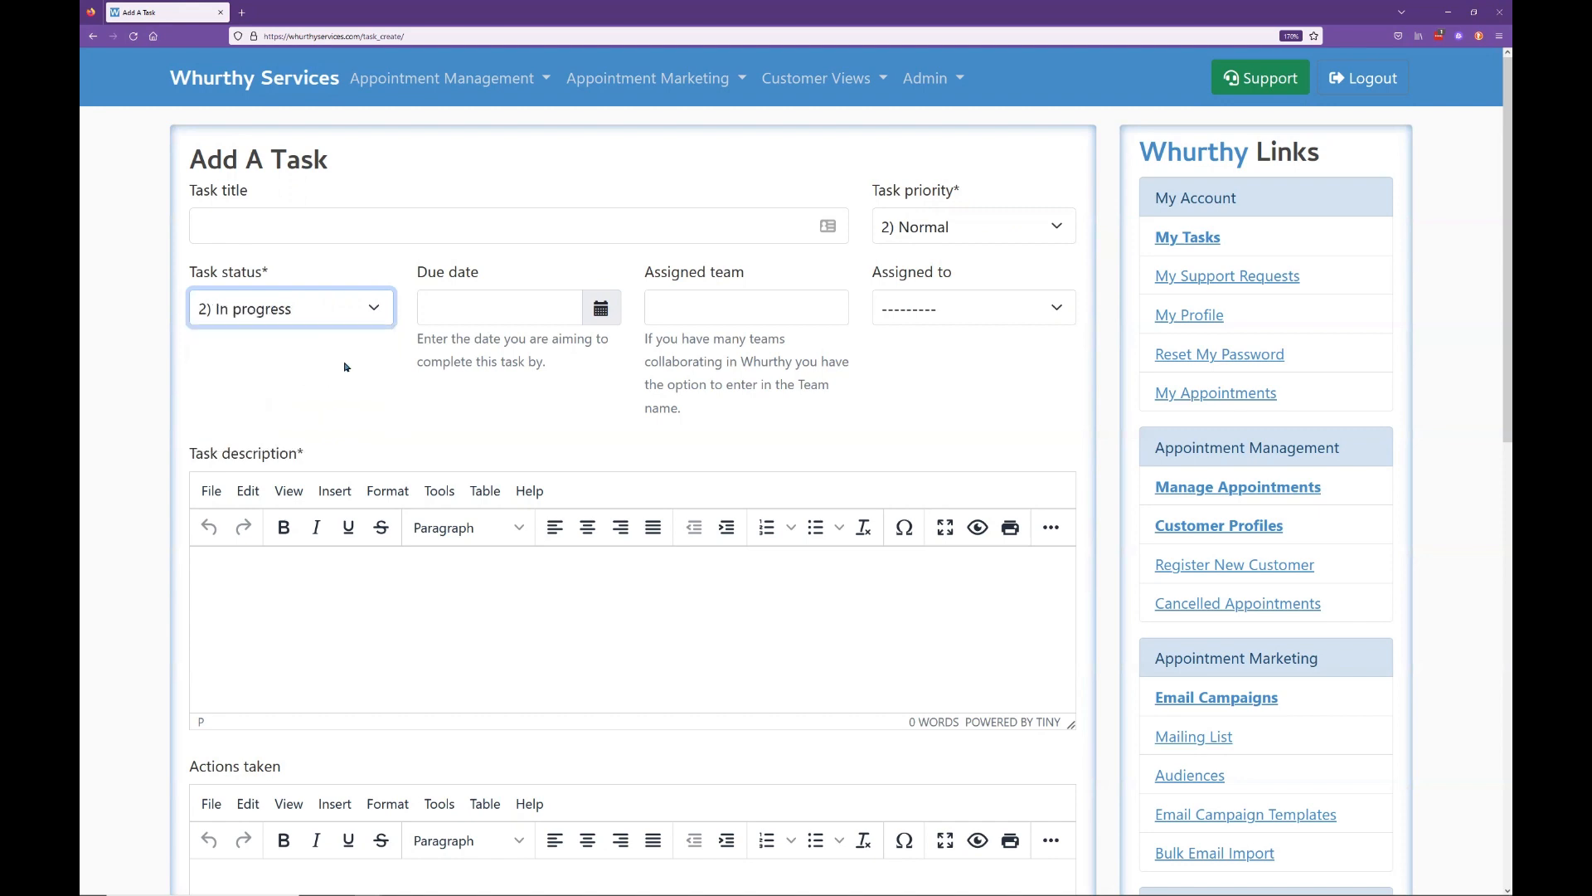
{"action": "left_click", "coordinate": [363, 312]}
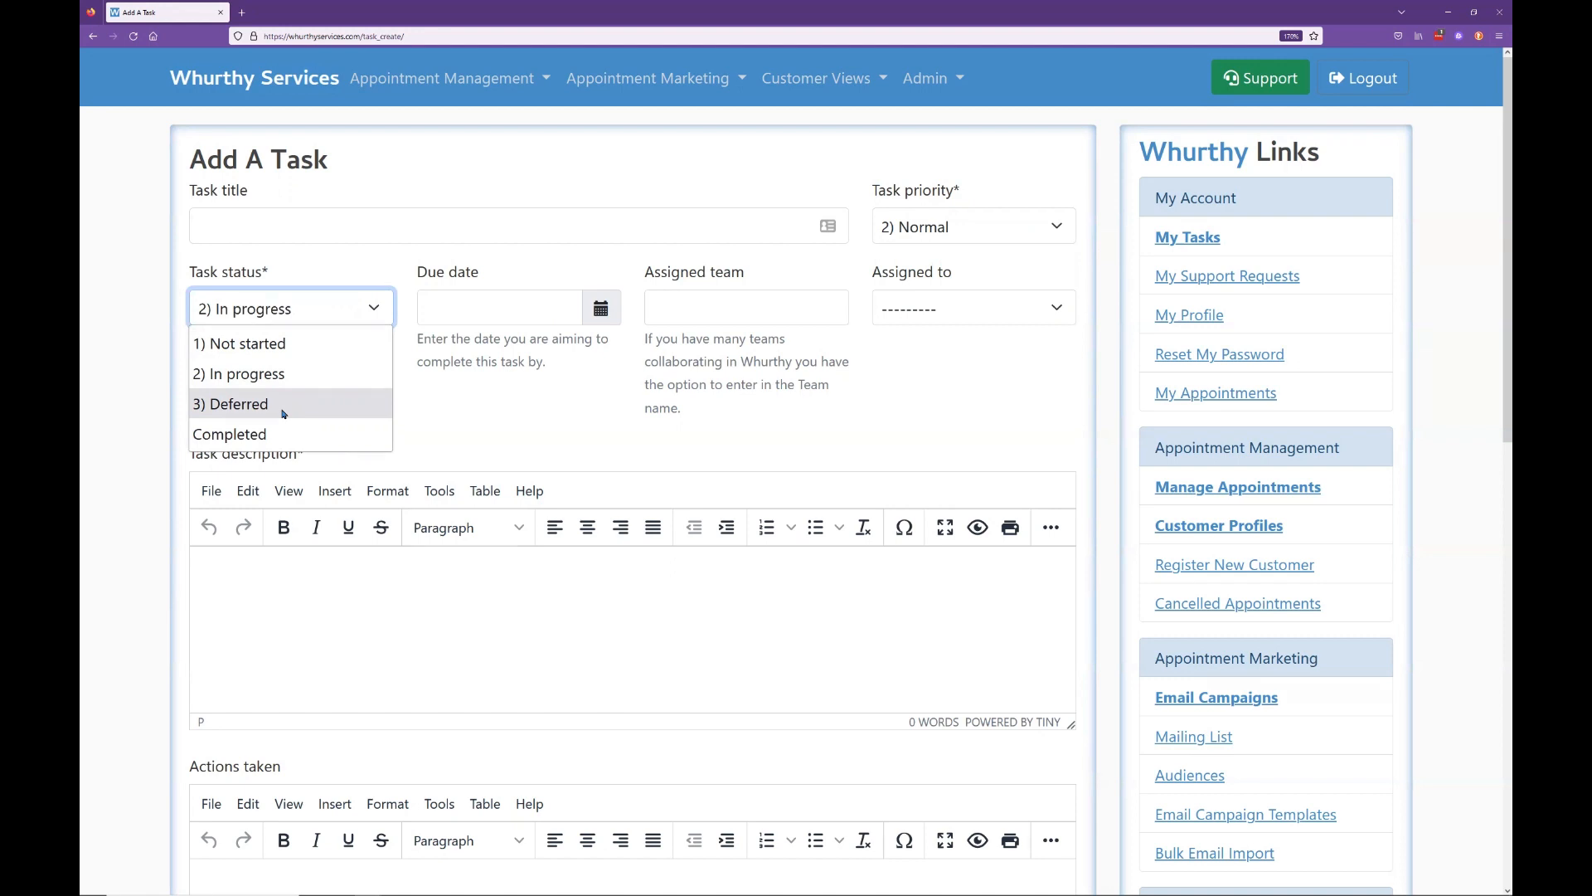
{"action": "left_click", "coordinate": [287, 435]}
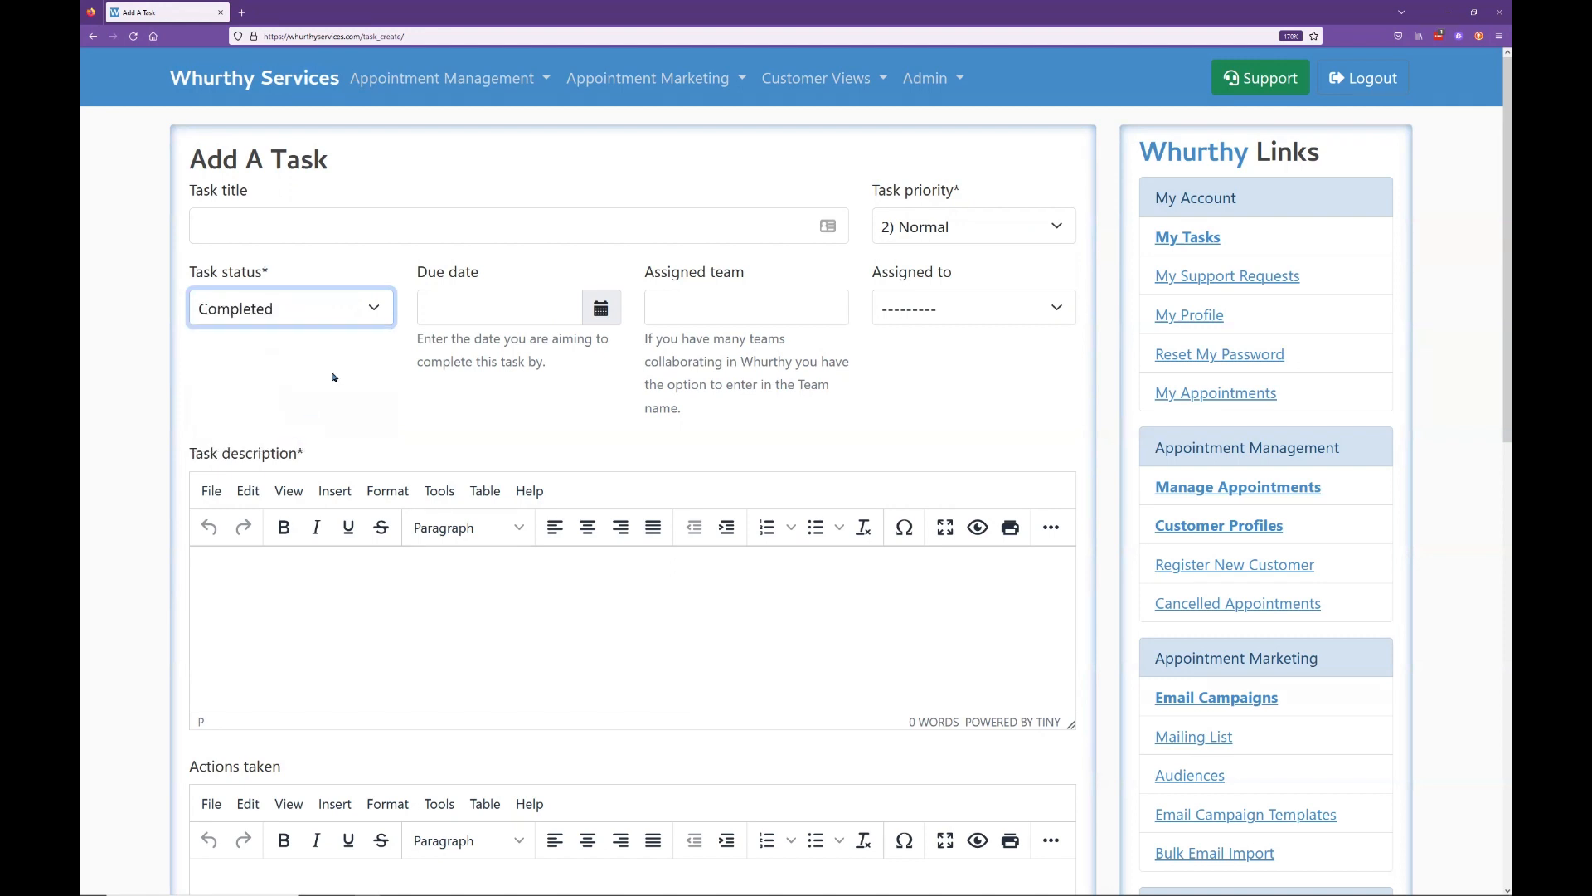
{"action": "left_click", "coordinate": [344, 304]}
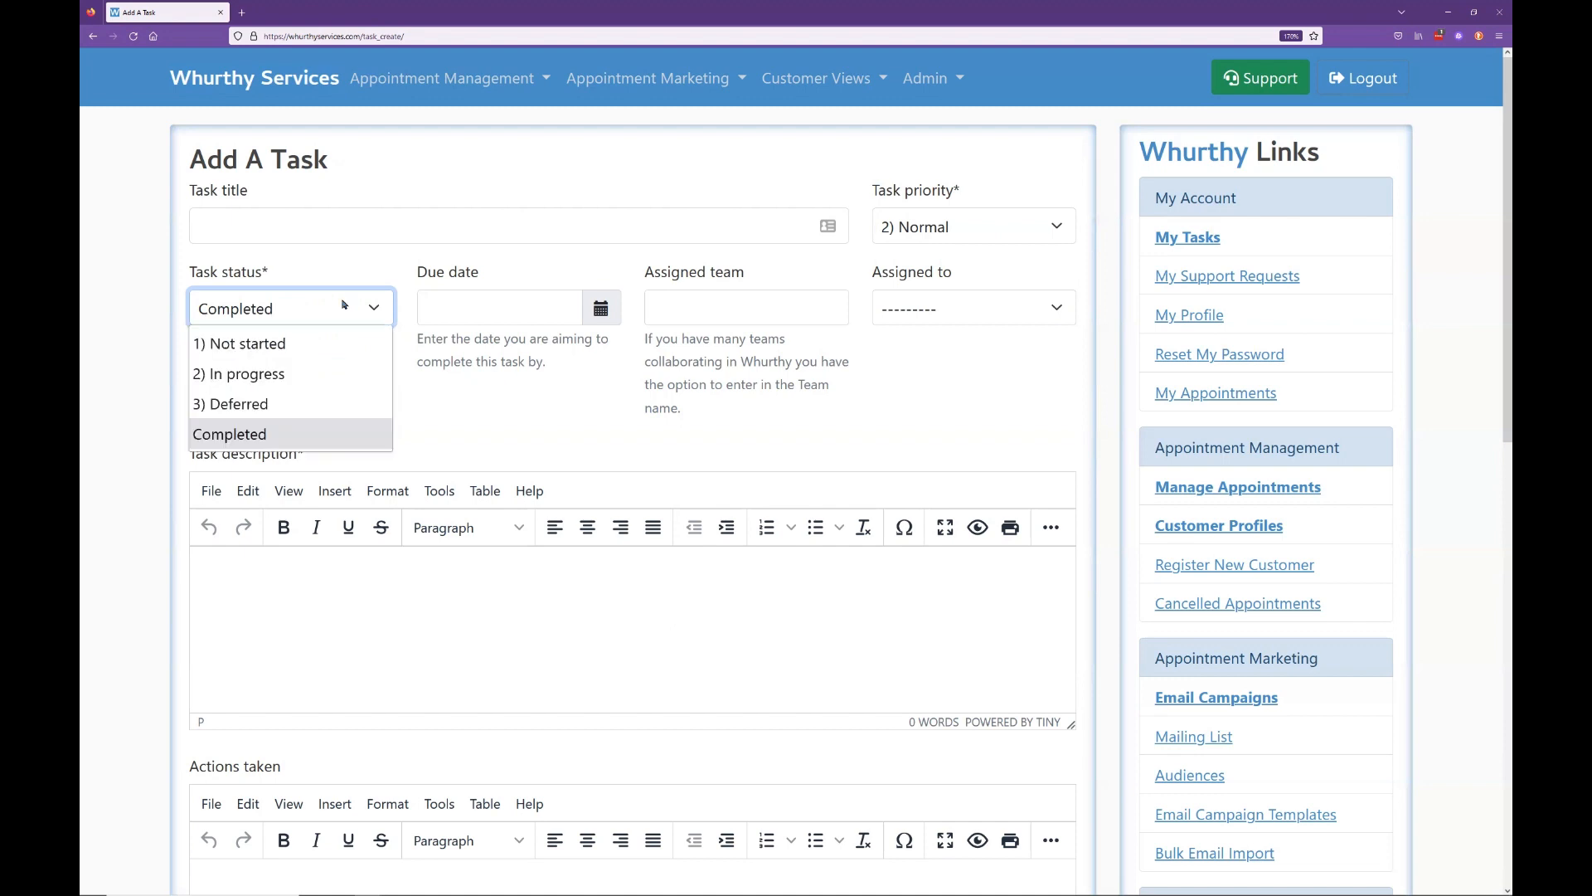
{"action": "left_click", "coordinate": [464, 402]}
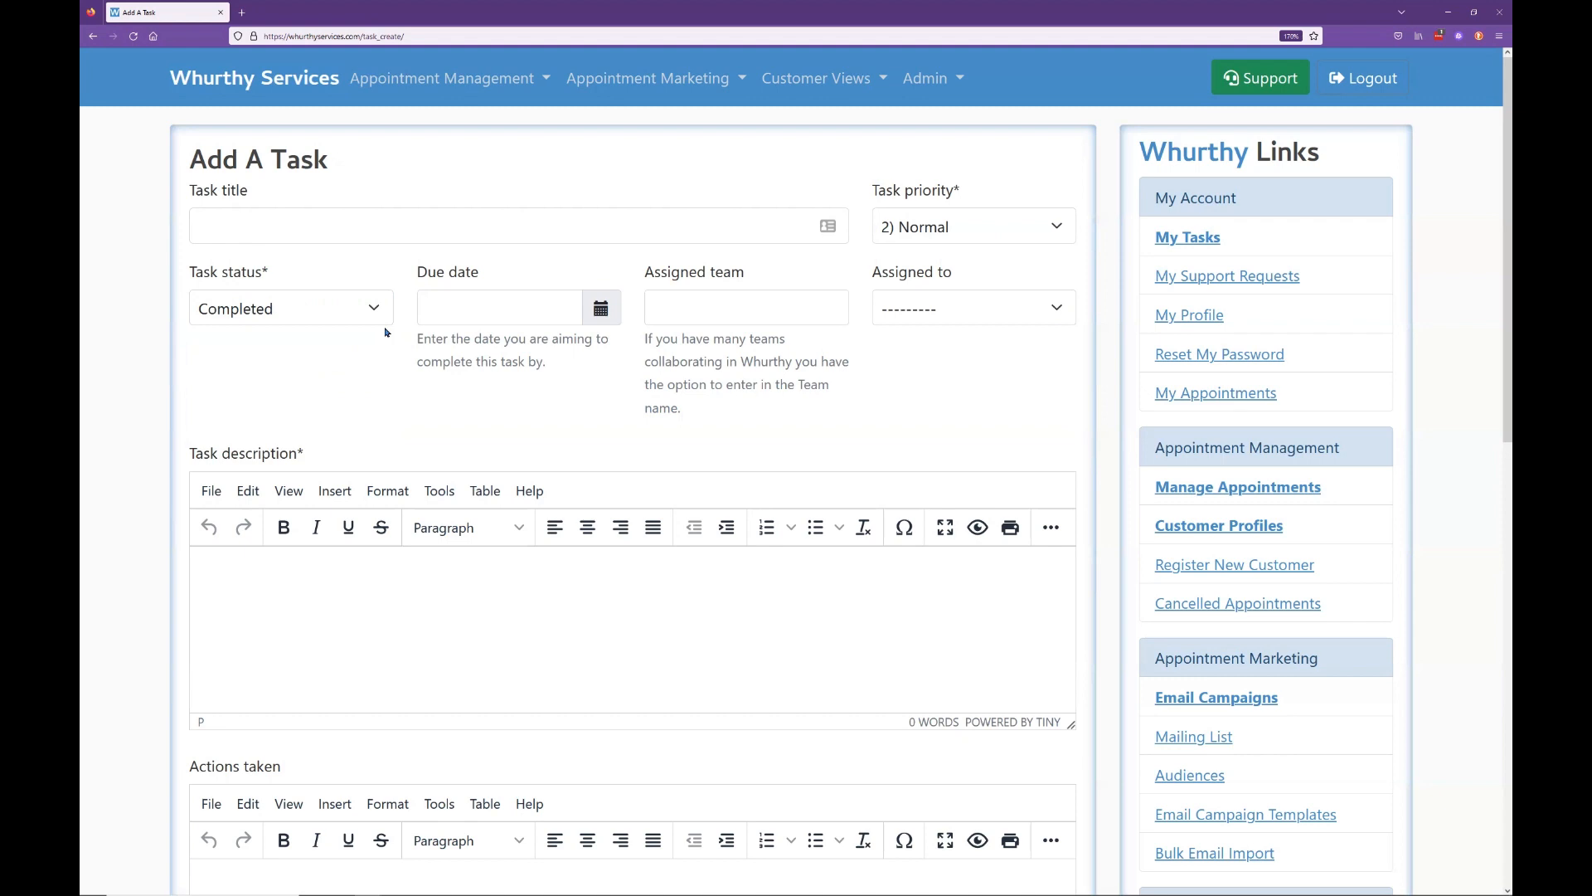
- Enter "Task demo - need to record a video on Tasks in Whurthy Service" as the task title
{"action": "left_click", "coordinate": [430, 226]}
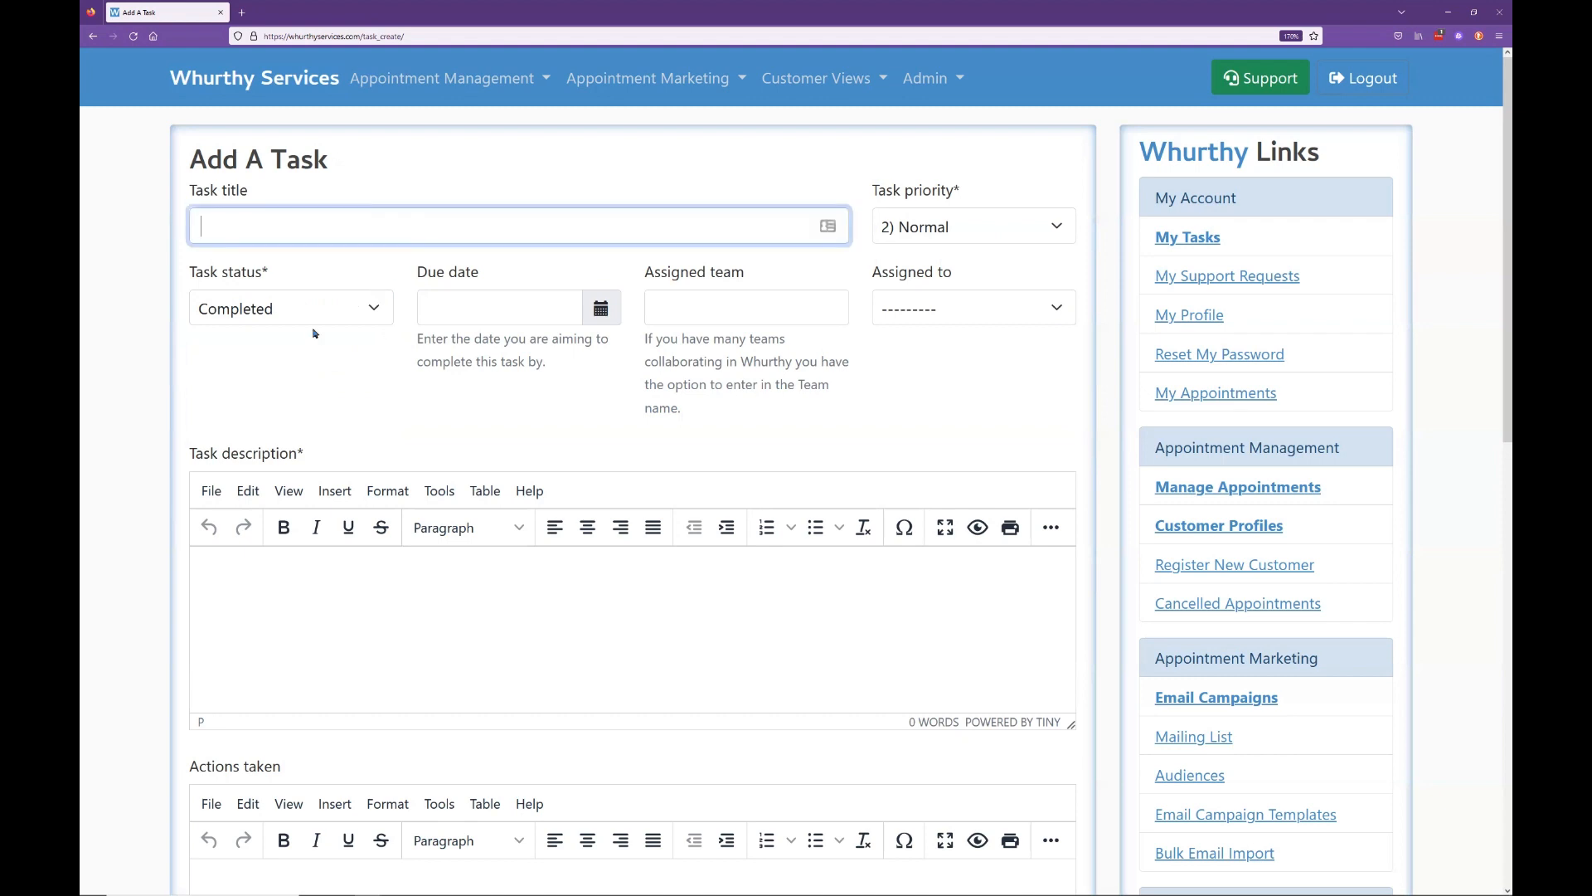
{"action": "left_click", "coordinate": [402, 233]}
{"action": "type", "text": "Task demo - need"}
{"action": "type", "text": "to r"}
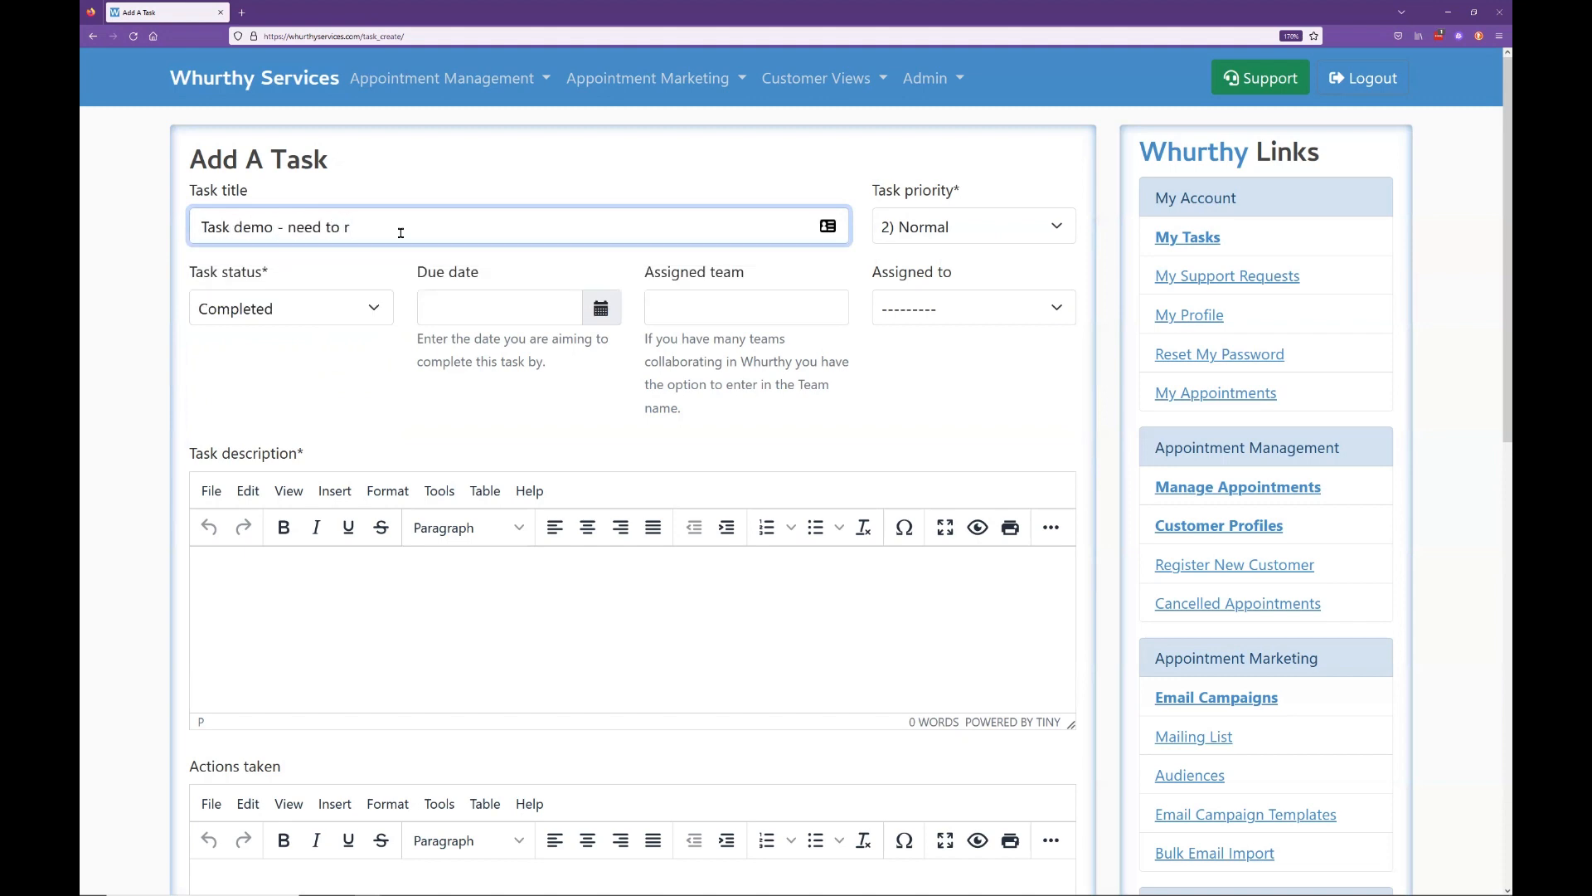
{"action": "type", "text": "ecord a video on Tasks i"}
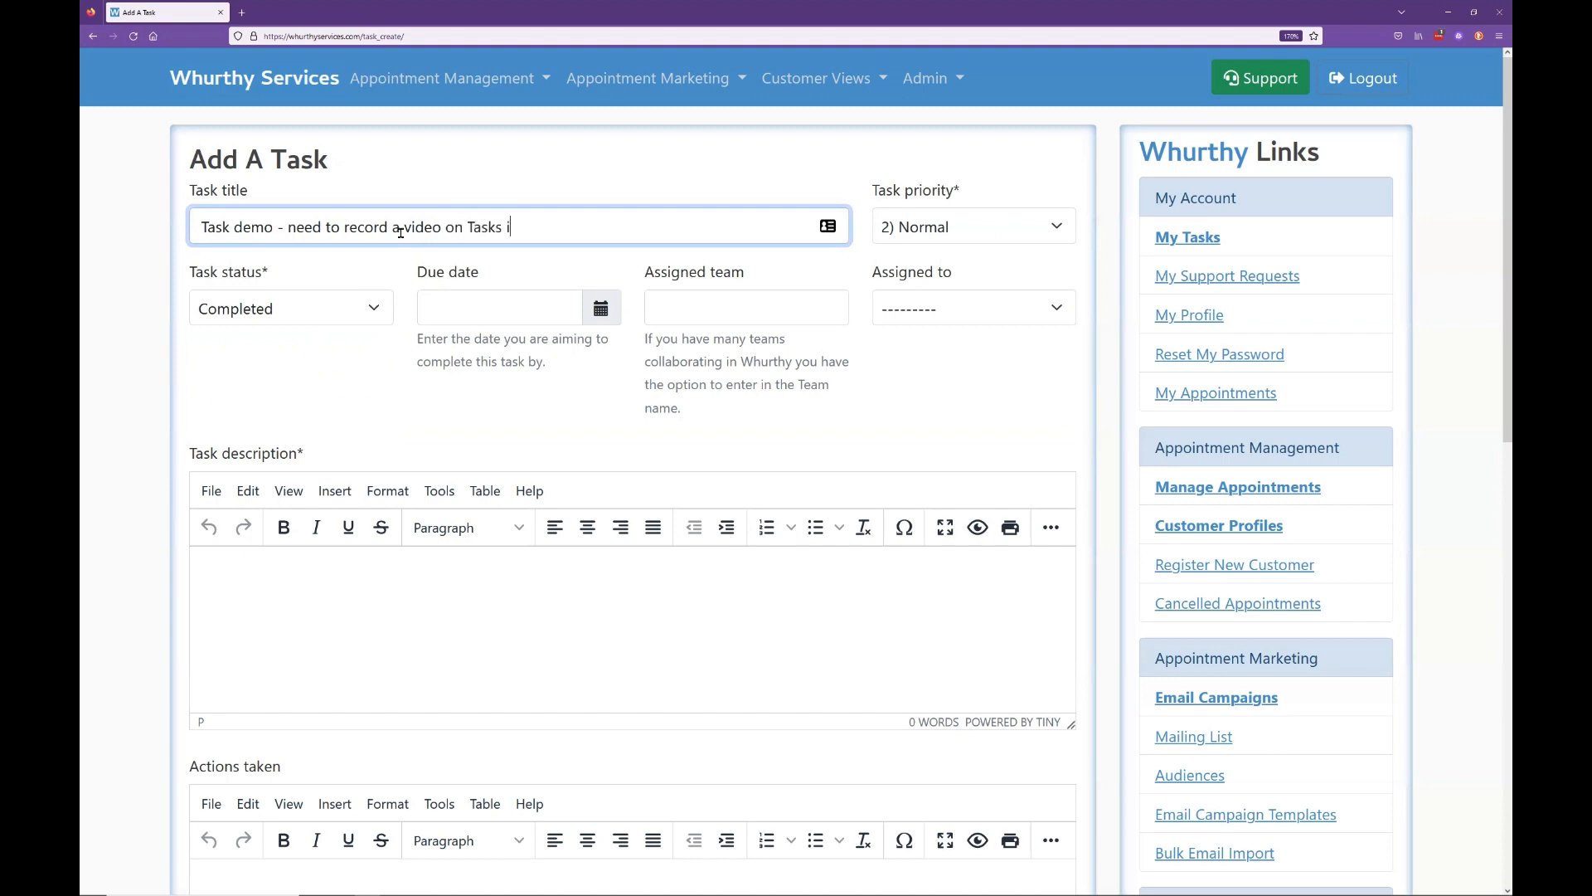
{"action": "type", "text": "n Whurthy Service"}
- Set the task priority to High and the task status to In progress
{"action": "left_click", "coordinate": [996, 231]}
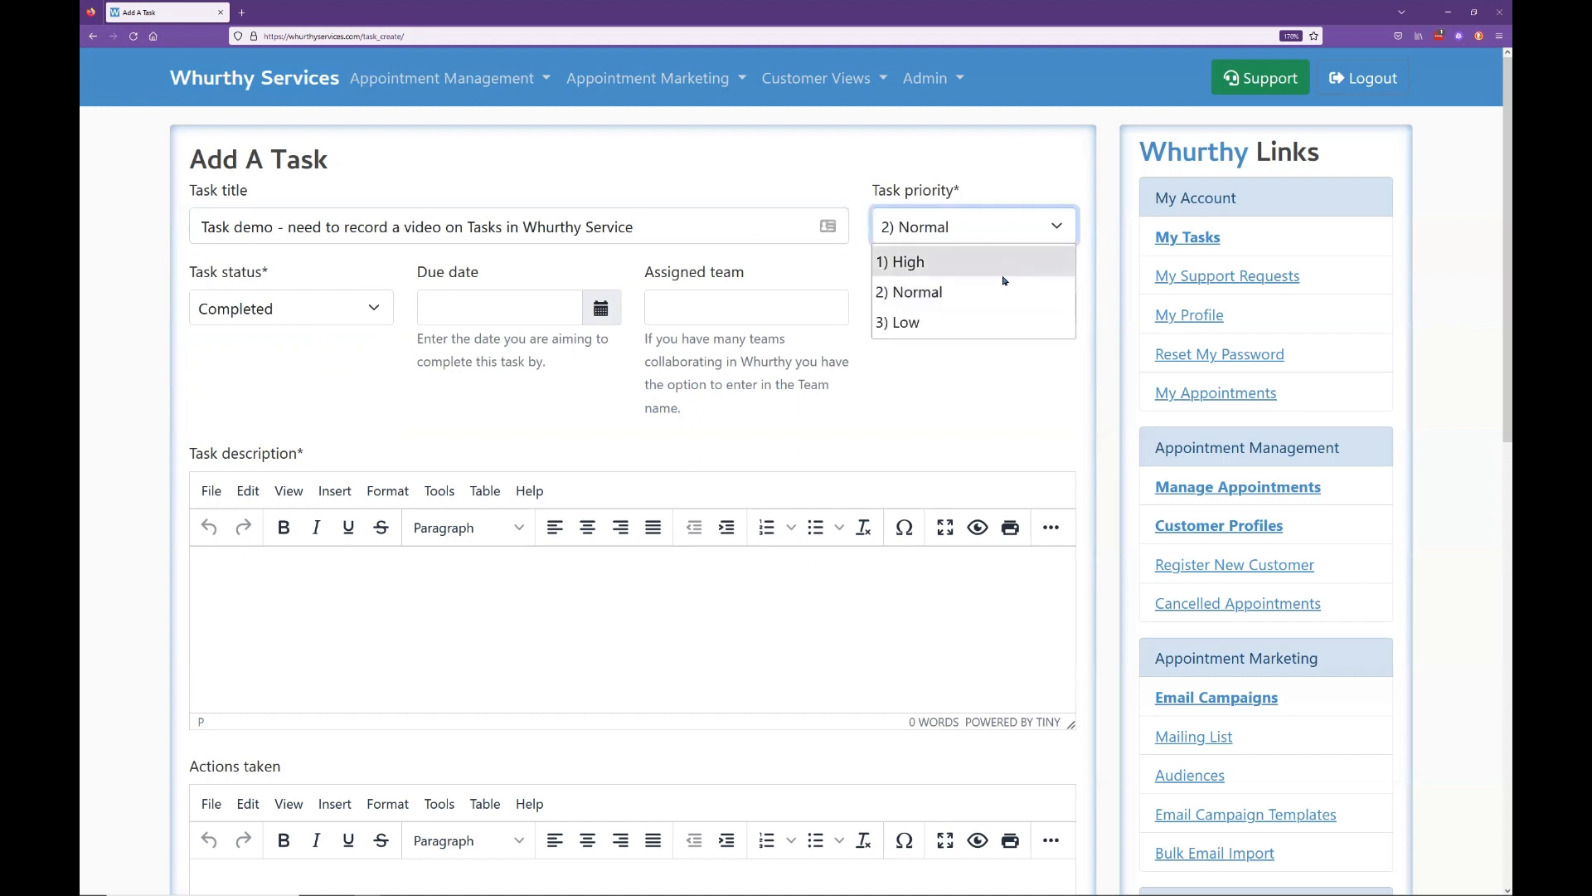
{"action": "left_click", "coordinate": [1005, 265]}
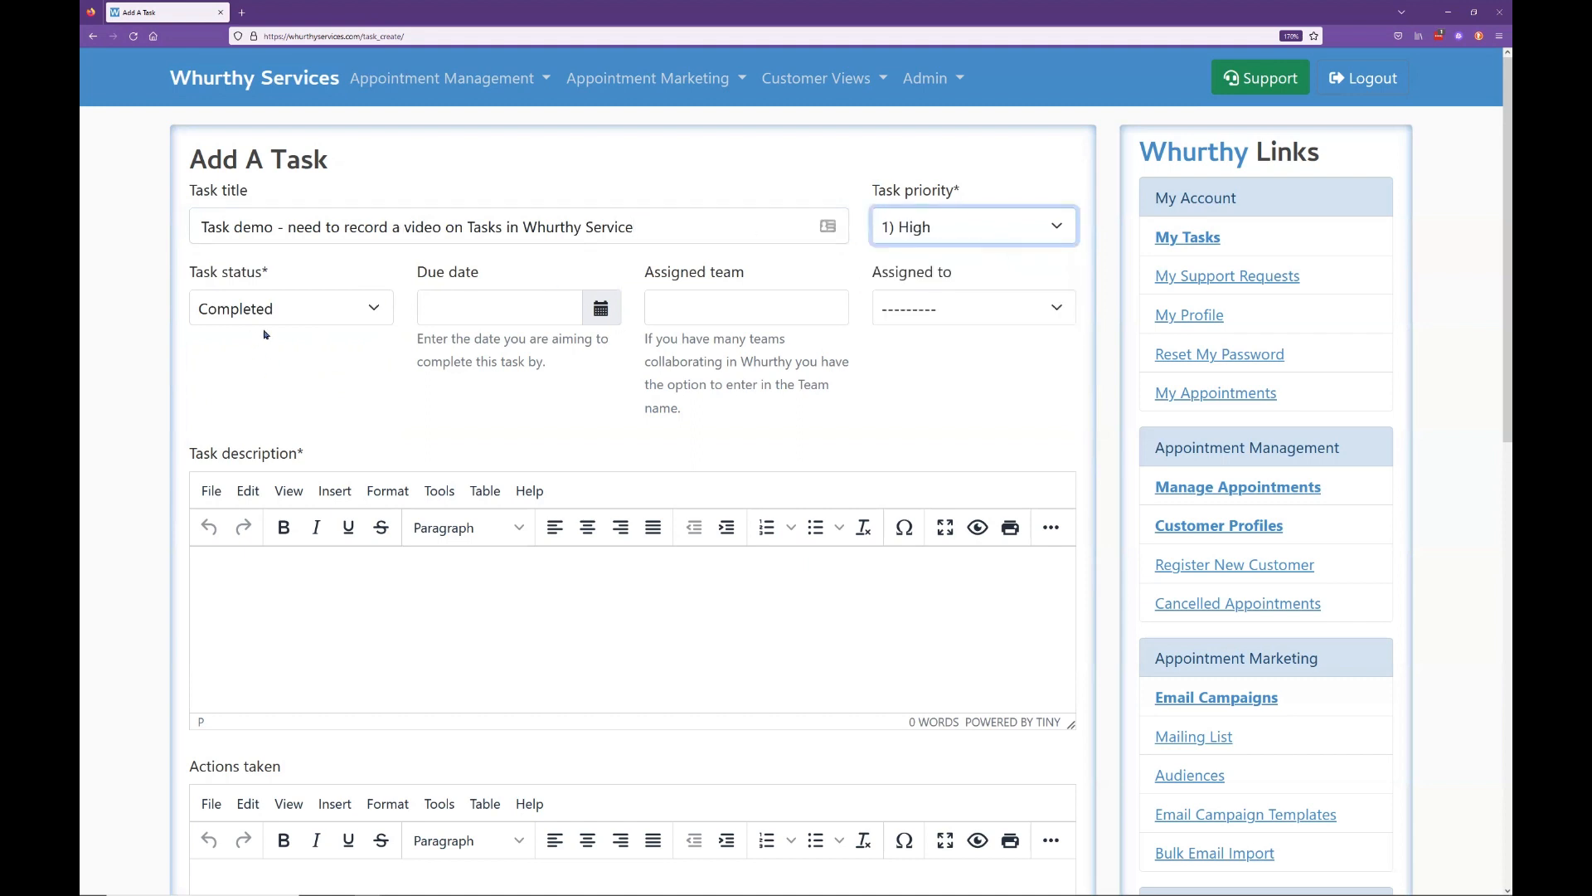
{"action": "left_click", "coordinate": [302, 310]}
{"action": "left_click", "coordinate": [307, 370]}
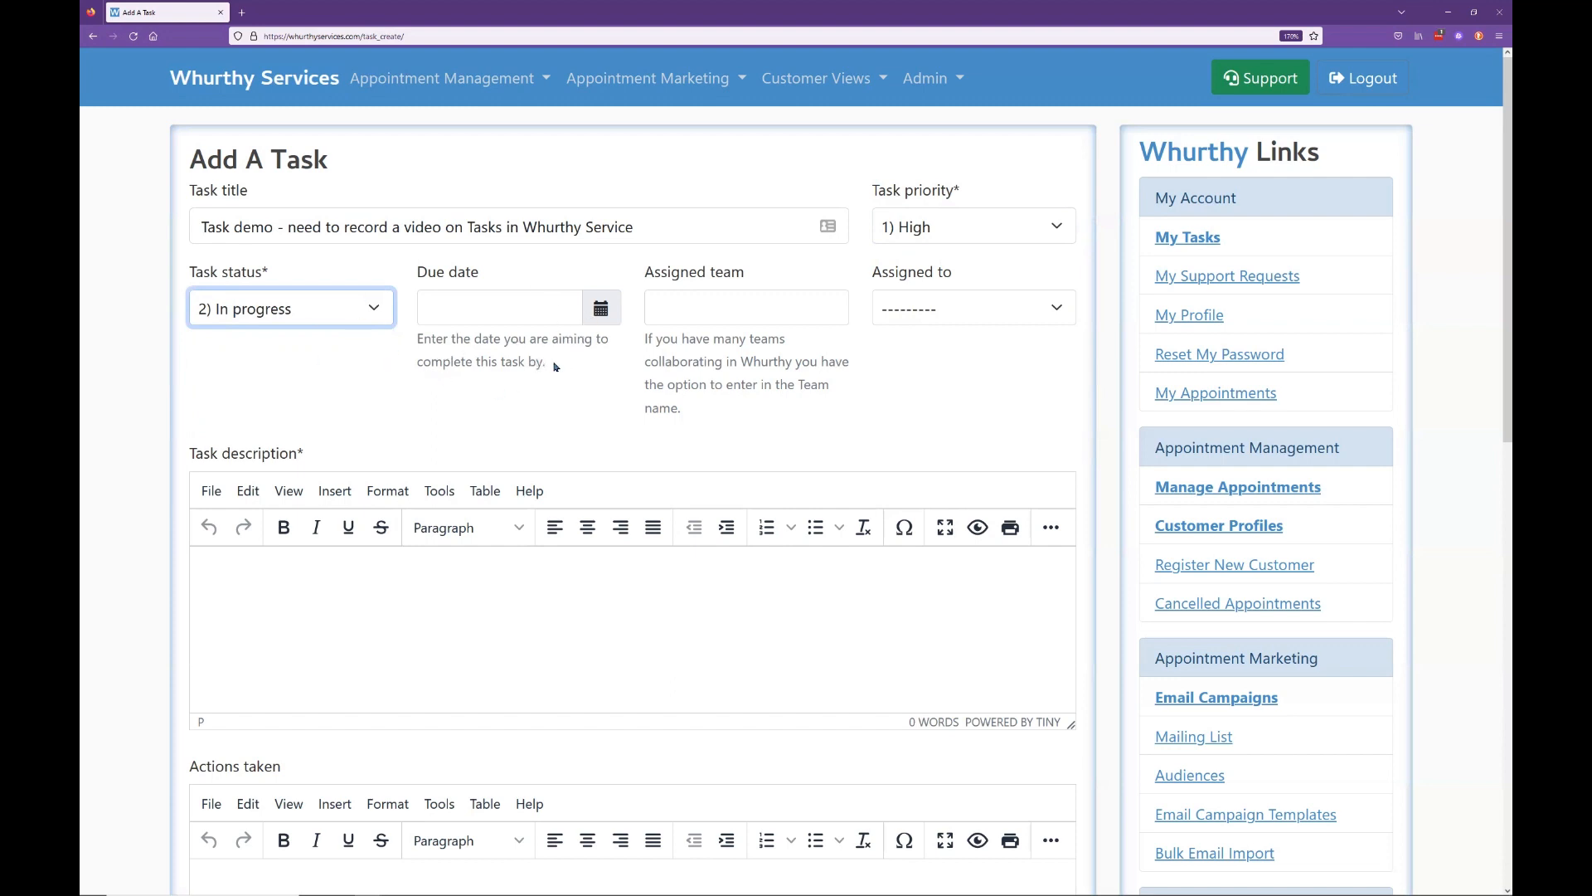
- Set the task's due date to 2022-12-08
{"action": "left_click", "coordinate": [452, 323]}
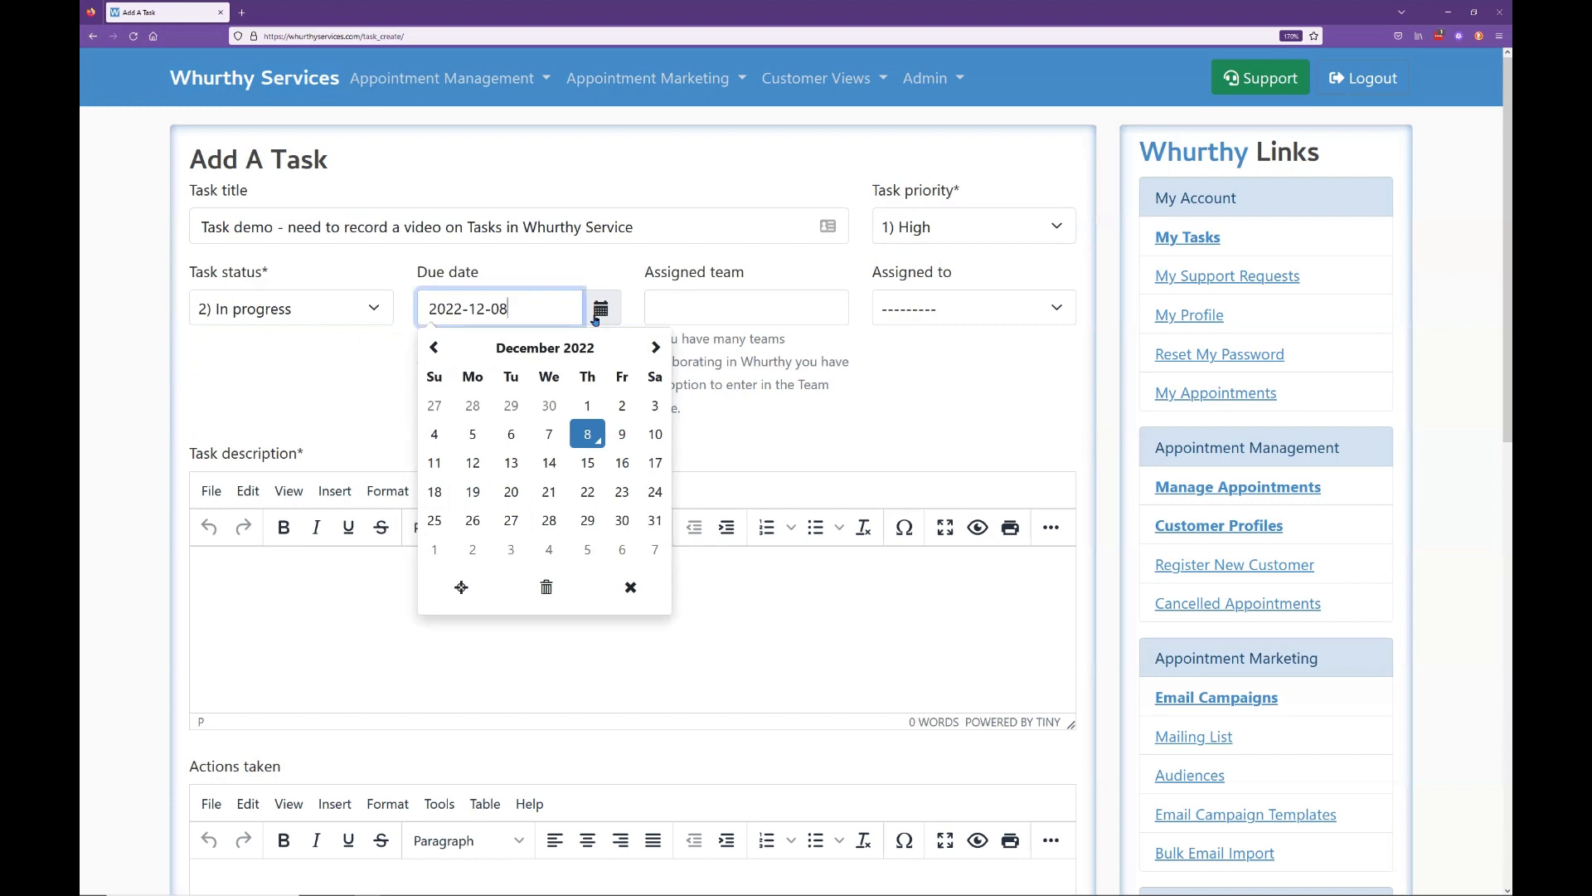
{"action": "left_click", "coordinate": [588, 437]}
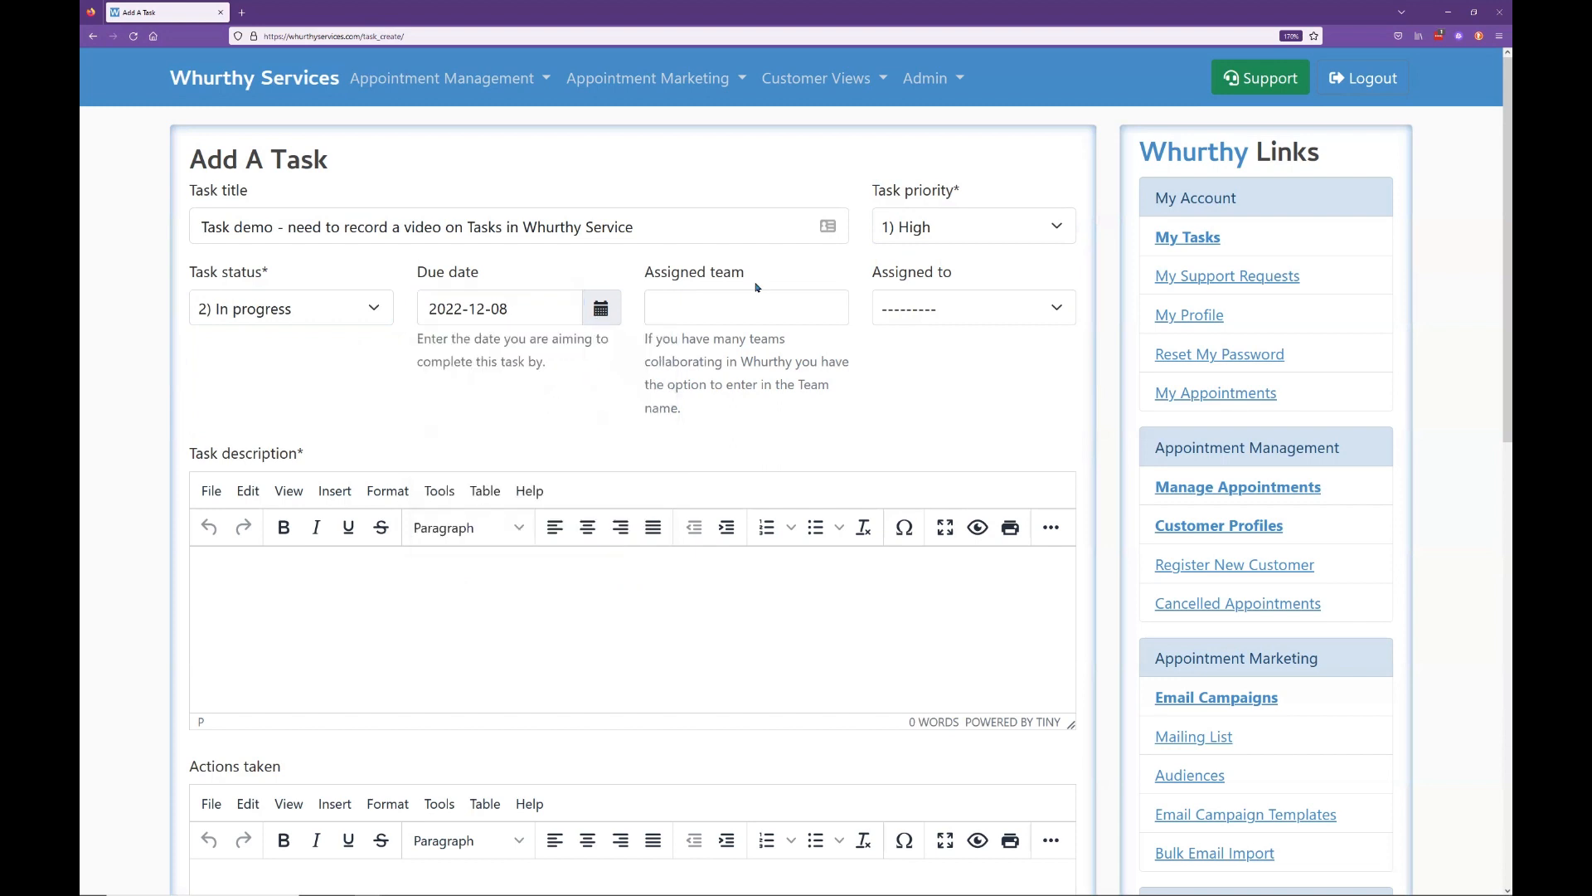
{"action": "left_click_drag", "start_coordinate": [753, 276], "coordinate": [663, 279]}
{"action": "left_click", "coordinate": [753, 297]}
{"action": "left_click", "coordinate": [774, 313]}
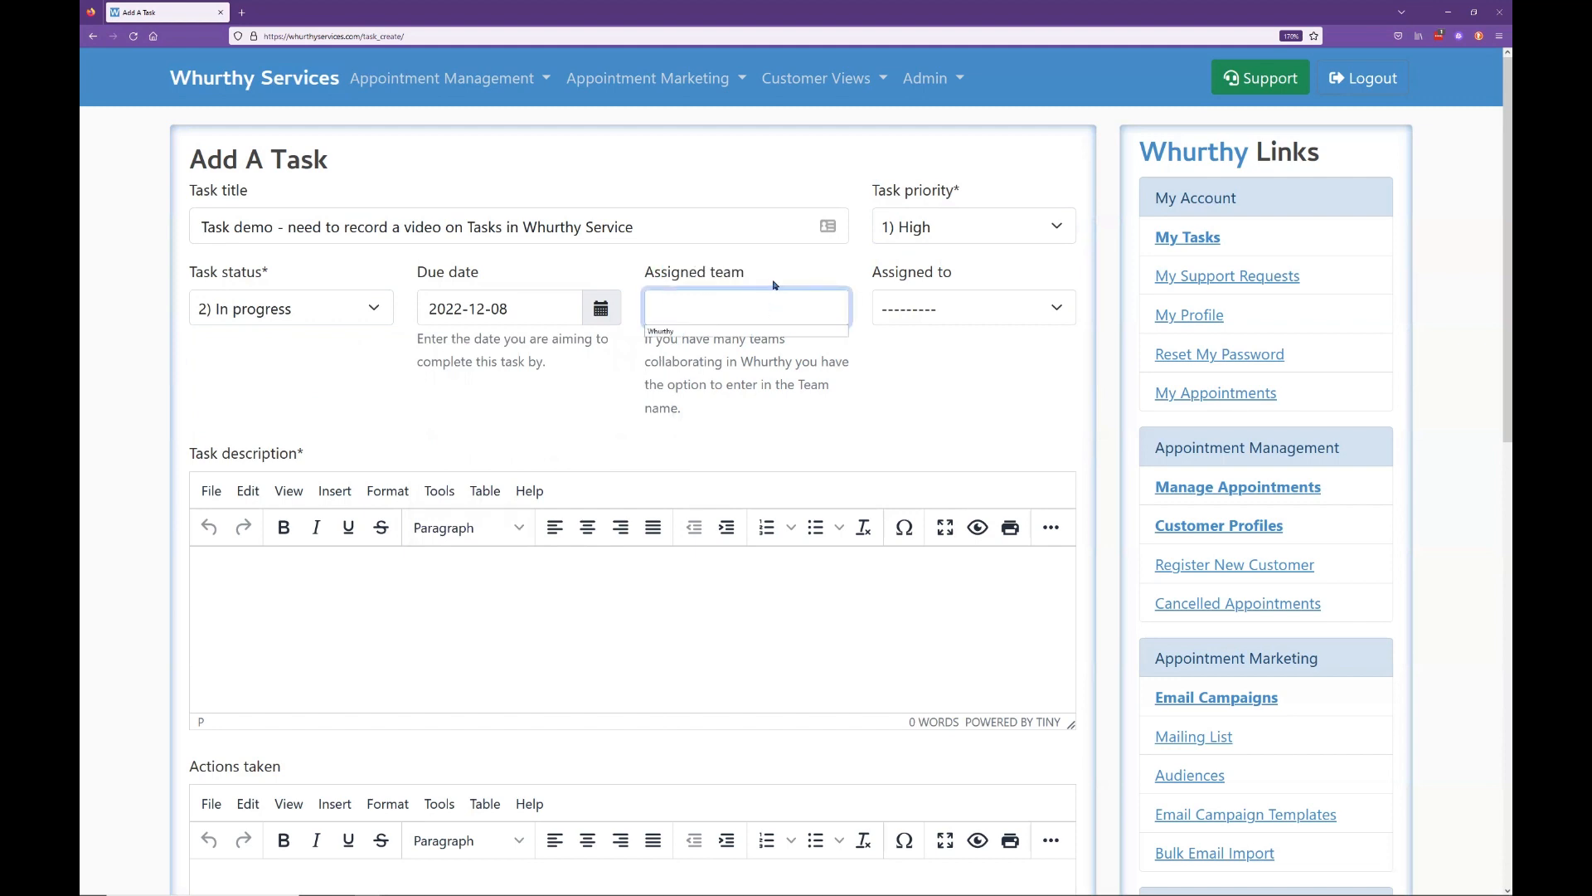
{"action": "left_click", "coordinate": [816, 381]}
{"action": "left_click", "coordinate": [744, 307]}
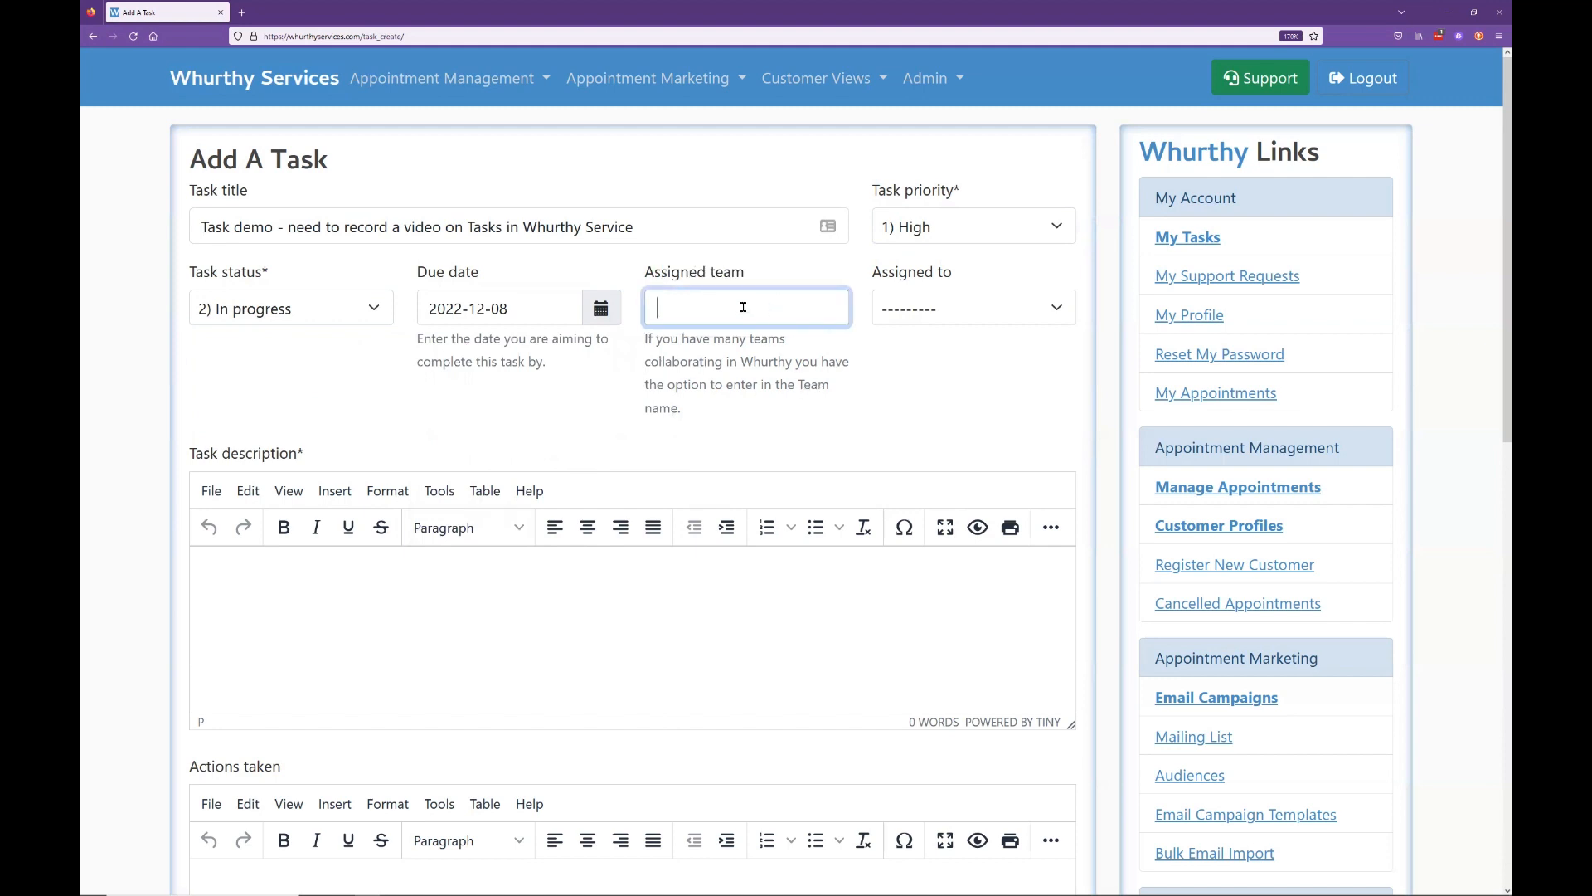
{"action": "left_click", "coordinate": [715, 353]}
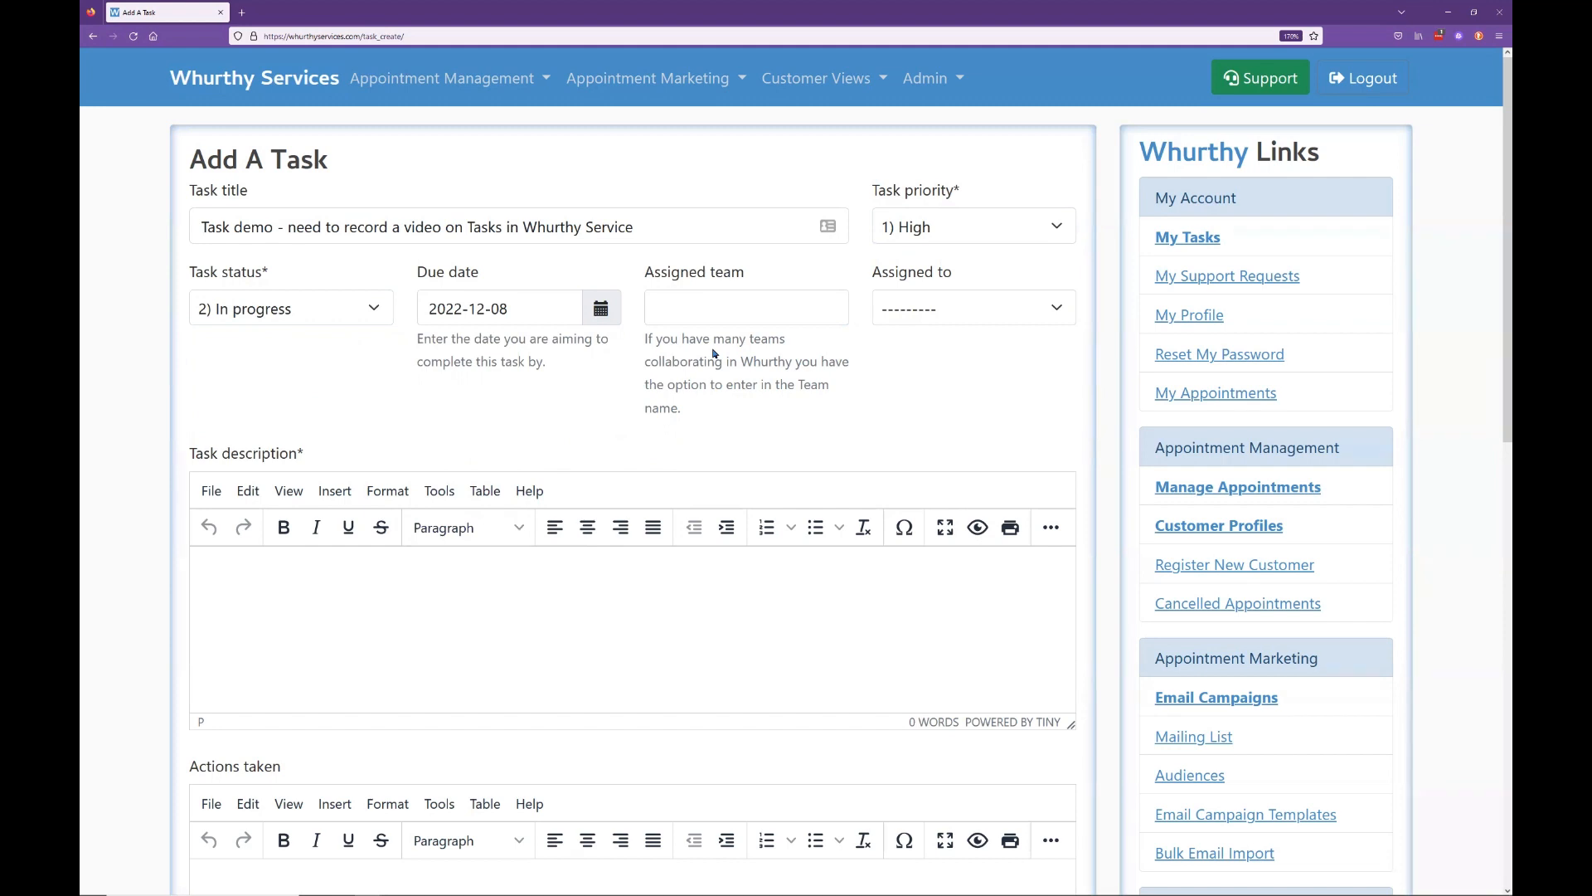
{"action": "left_click", "coordinate": [732, 292]}
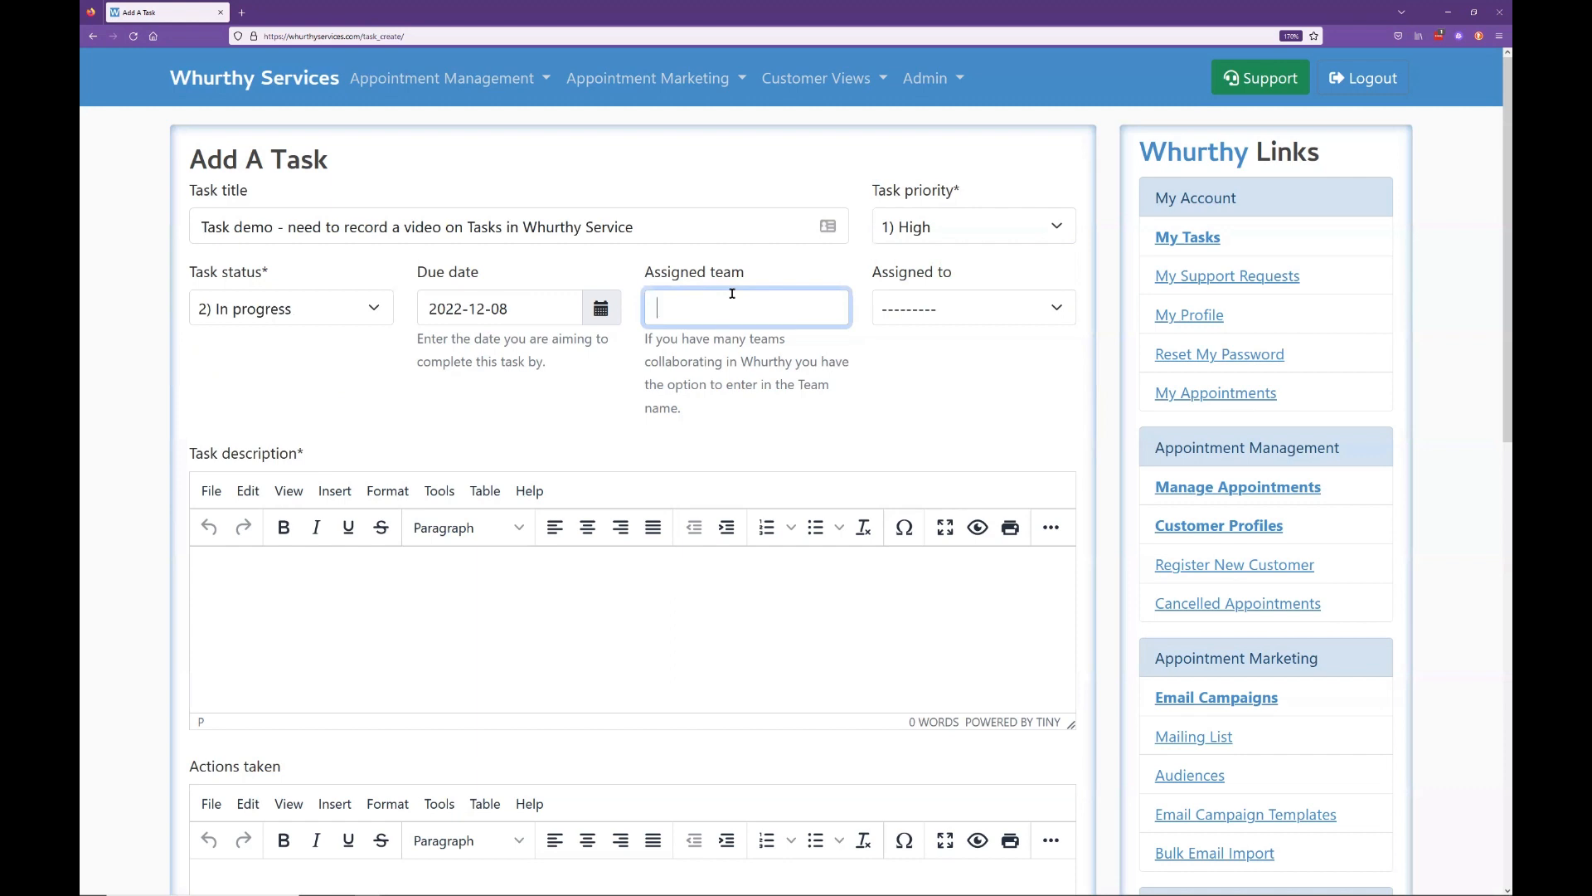
{"action": "left_click", "coordinate": [1059, 414]}
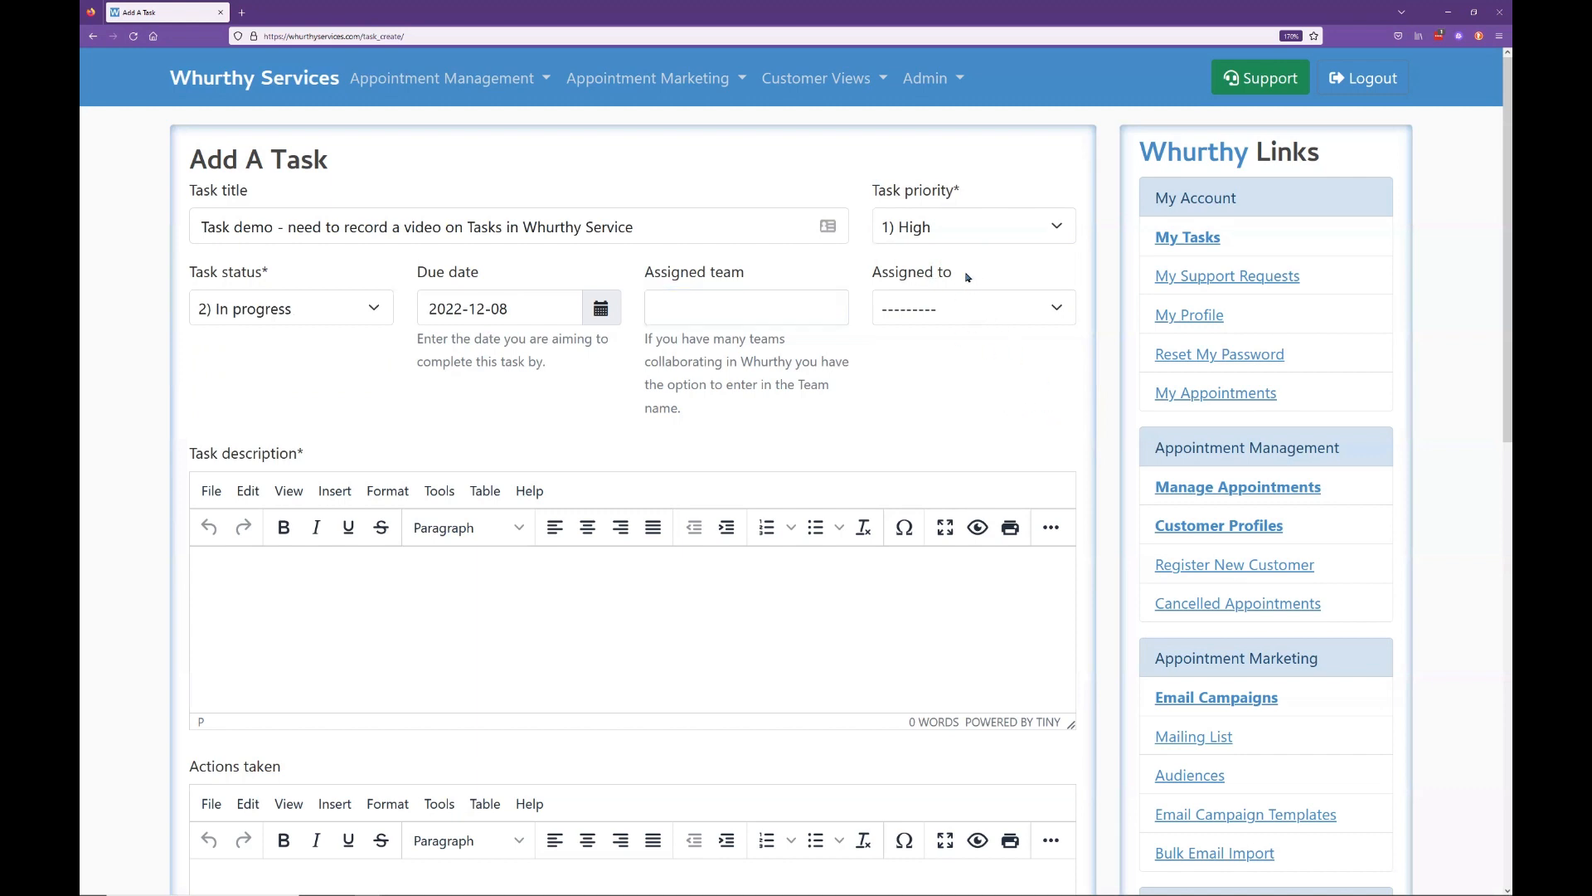
- Assign the task to the second staff member in the list of assignees
{"action": "left_click", "coordinate": [980, 313]}
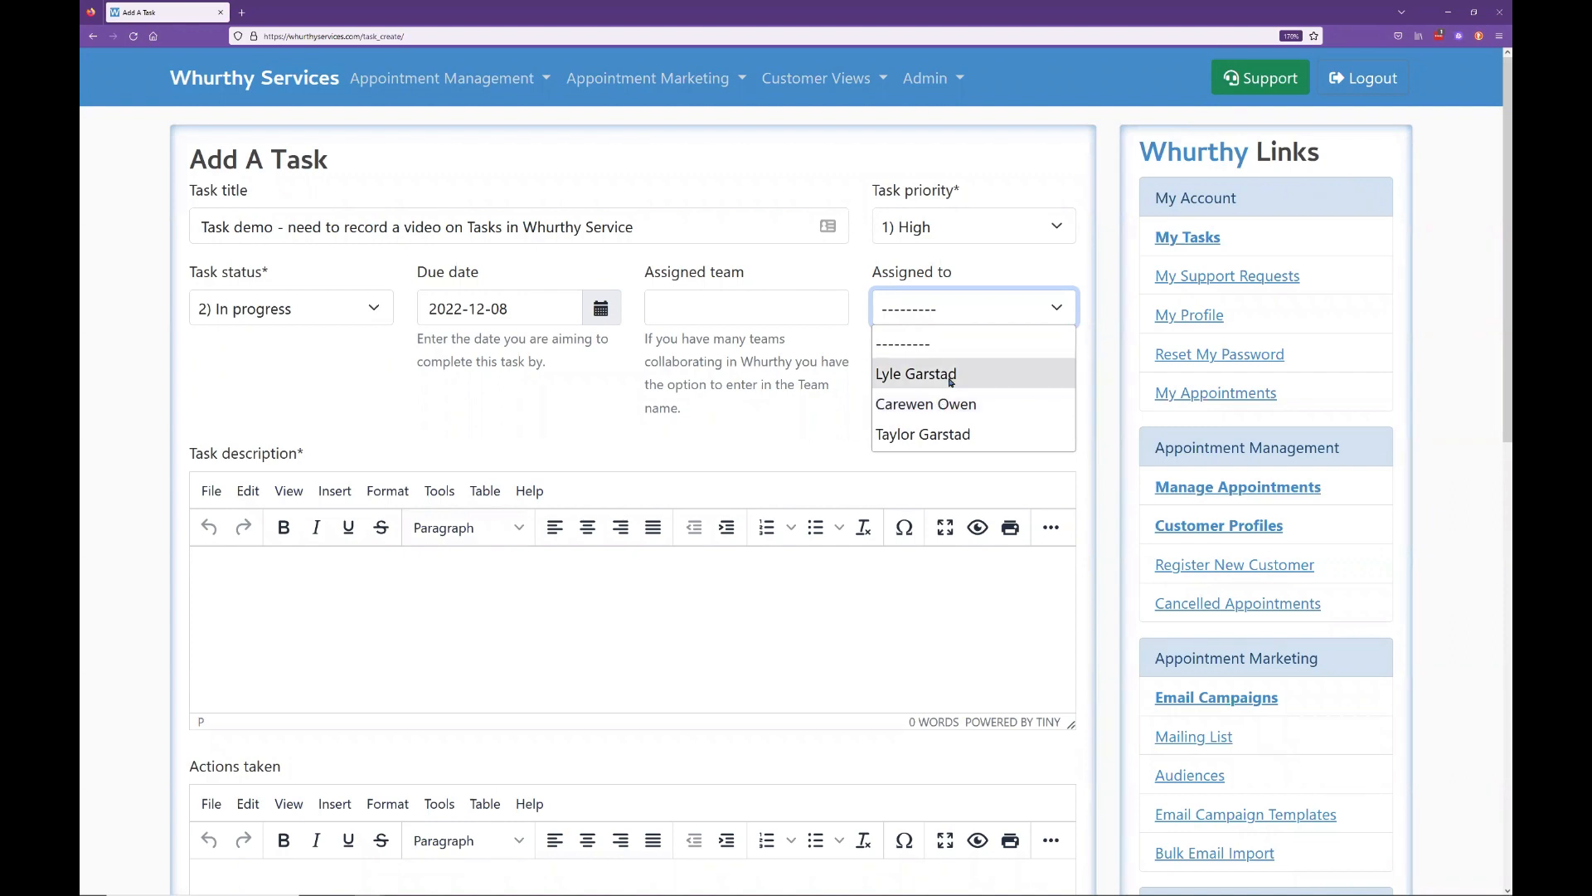
{"action": "left_click", "coordinate": [962, 404]}
{"action": "left_click", "coordinate": [985, 389]}
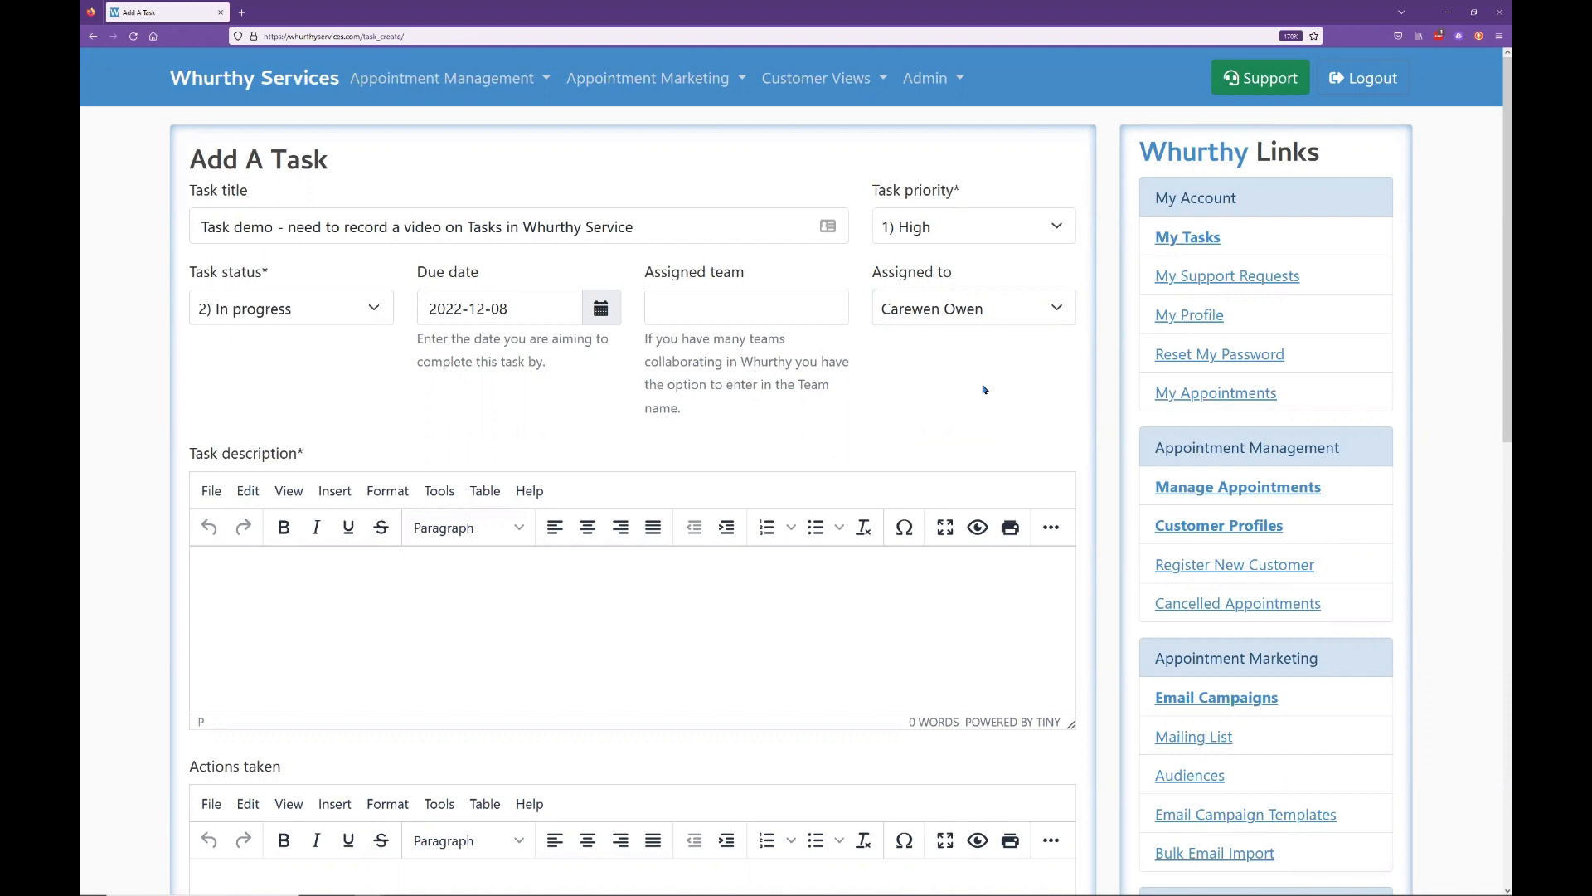
- Look over the Task description and Actions taken sections of the task form
{"action": "scroll", "coordinate": [736, 425], "scroll_direction": "down", "scroll_amount": 4}
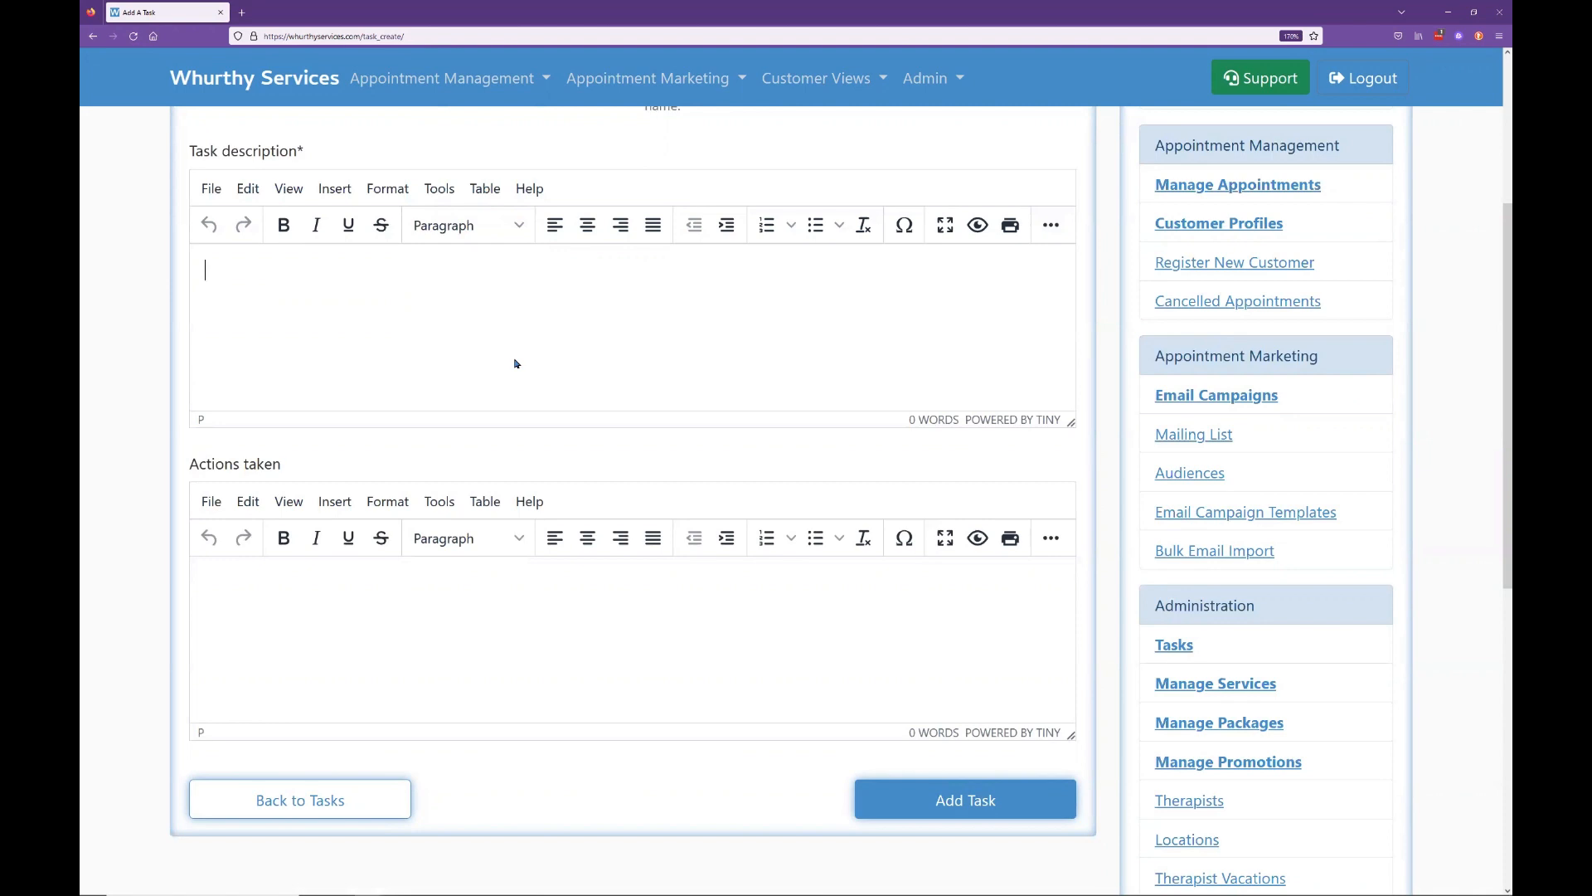
{"action": "left_click_drag", "start_coordinate": [306, 163], "coordinate": [293, 163]}
{"action": "left_click", "coordinate": [292, 163]}
{"action": "left_click", "coordinate": [314, 317]}
{"action": "scroll", "coordinate": [373, 349], "scroll_direction": "up", "scroll_amount": 5}
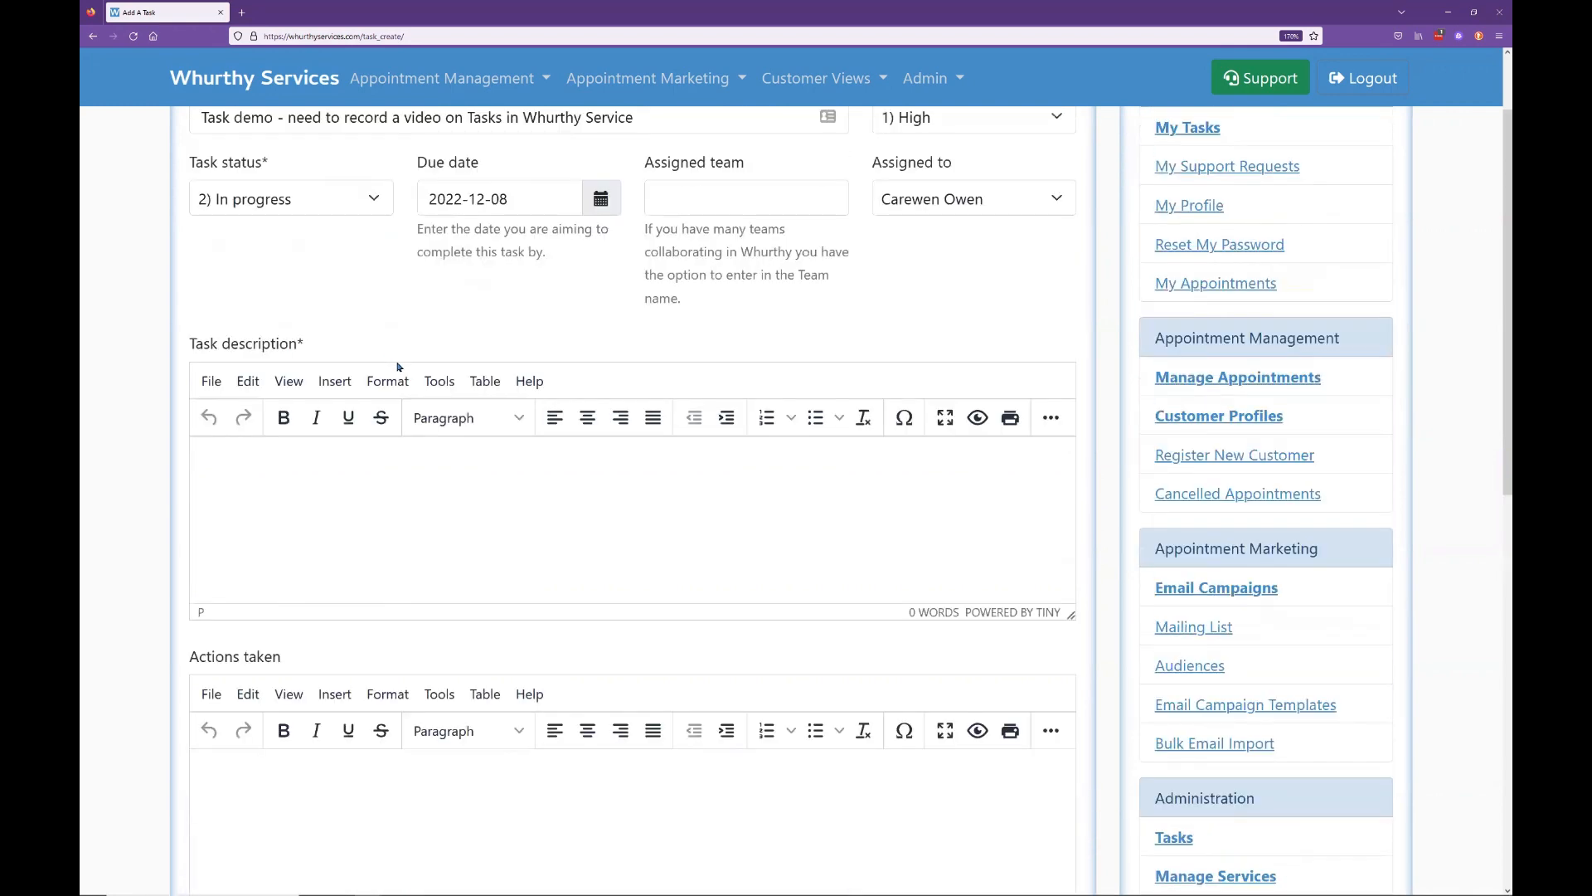
{"action": "scroll", "coordinate": [440, 473], "scroll_direction": "down", "scroll_amount": 3}
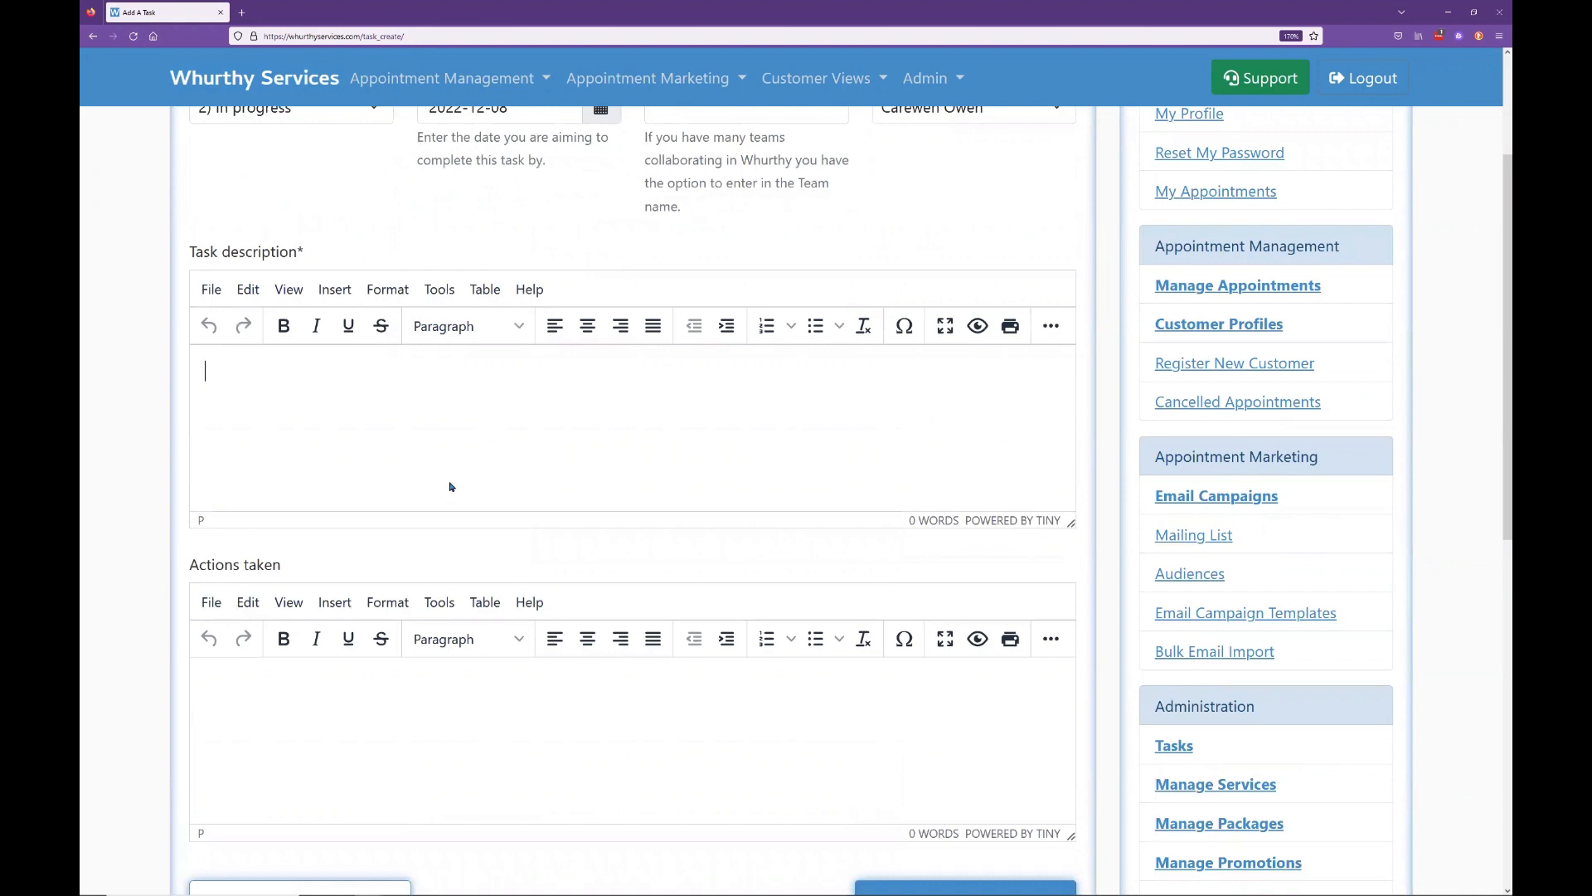
{"action": "scroll", "coordinate": [128, 419], "scroll_direction": "up", "scroll_amount": 3}
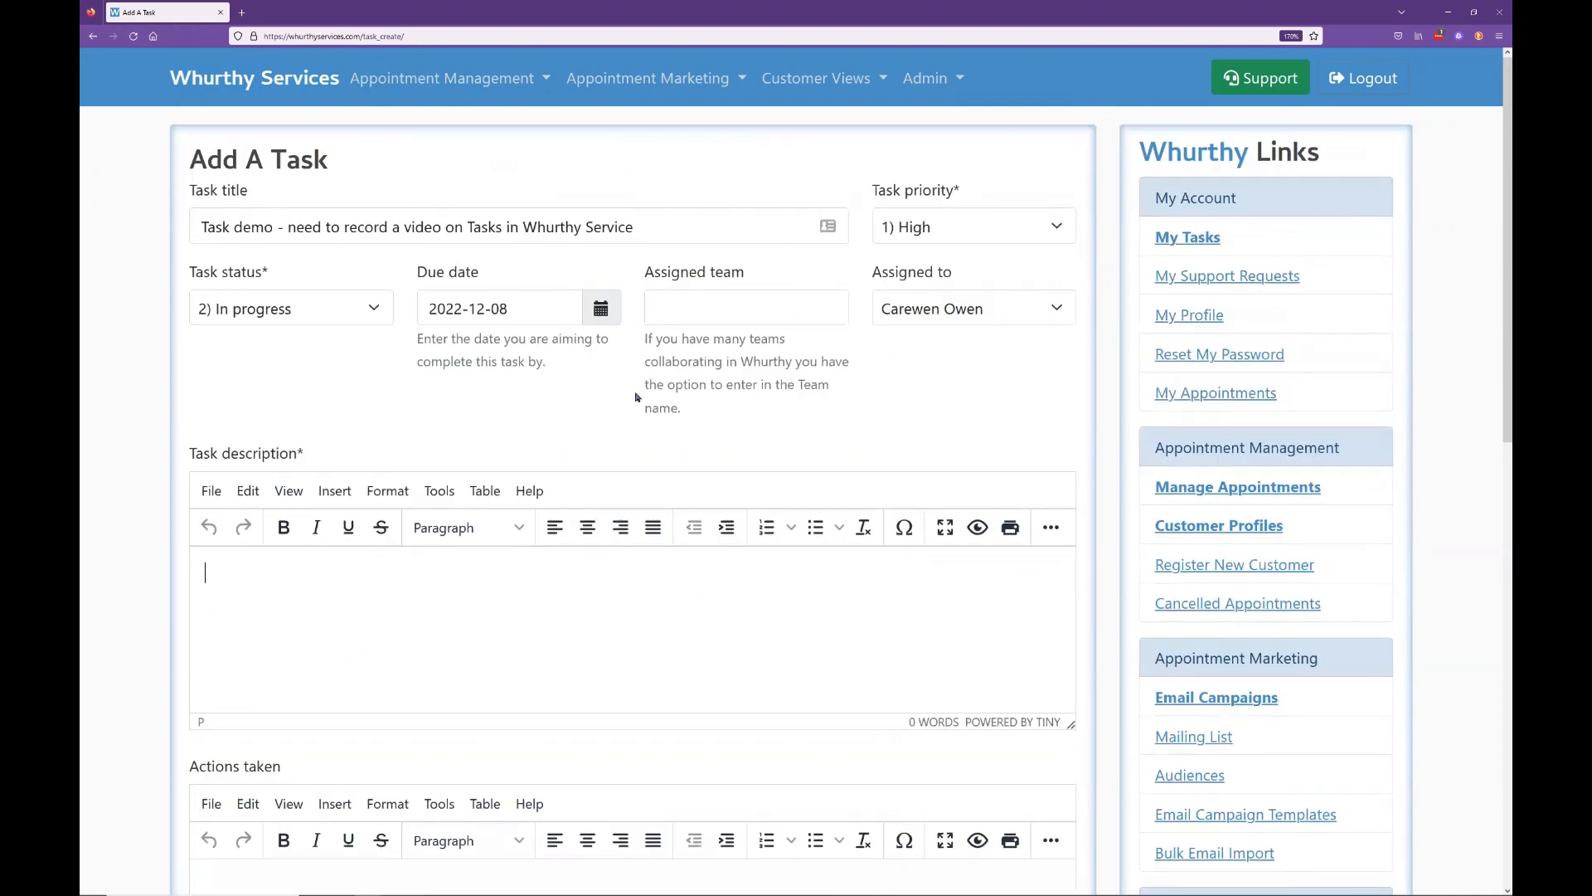
- Copy "need to record a video on Tasks in Whurthy Service" from the title and shorten the title to "Task demo"
{"action": "left_click_drag", "start_coordinate": [653, 227], "coordinate": [288, 228]}
{"action": "key", "text": "ctrl+c"}
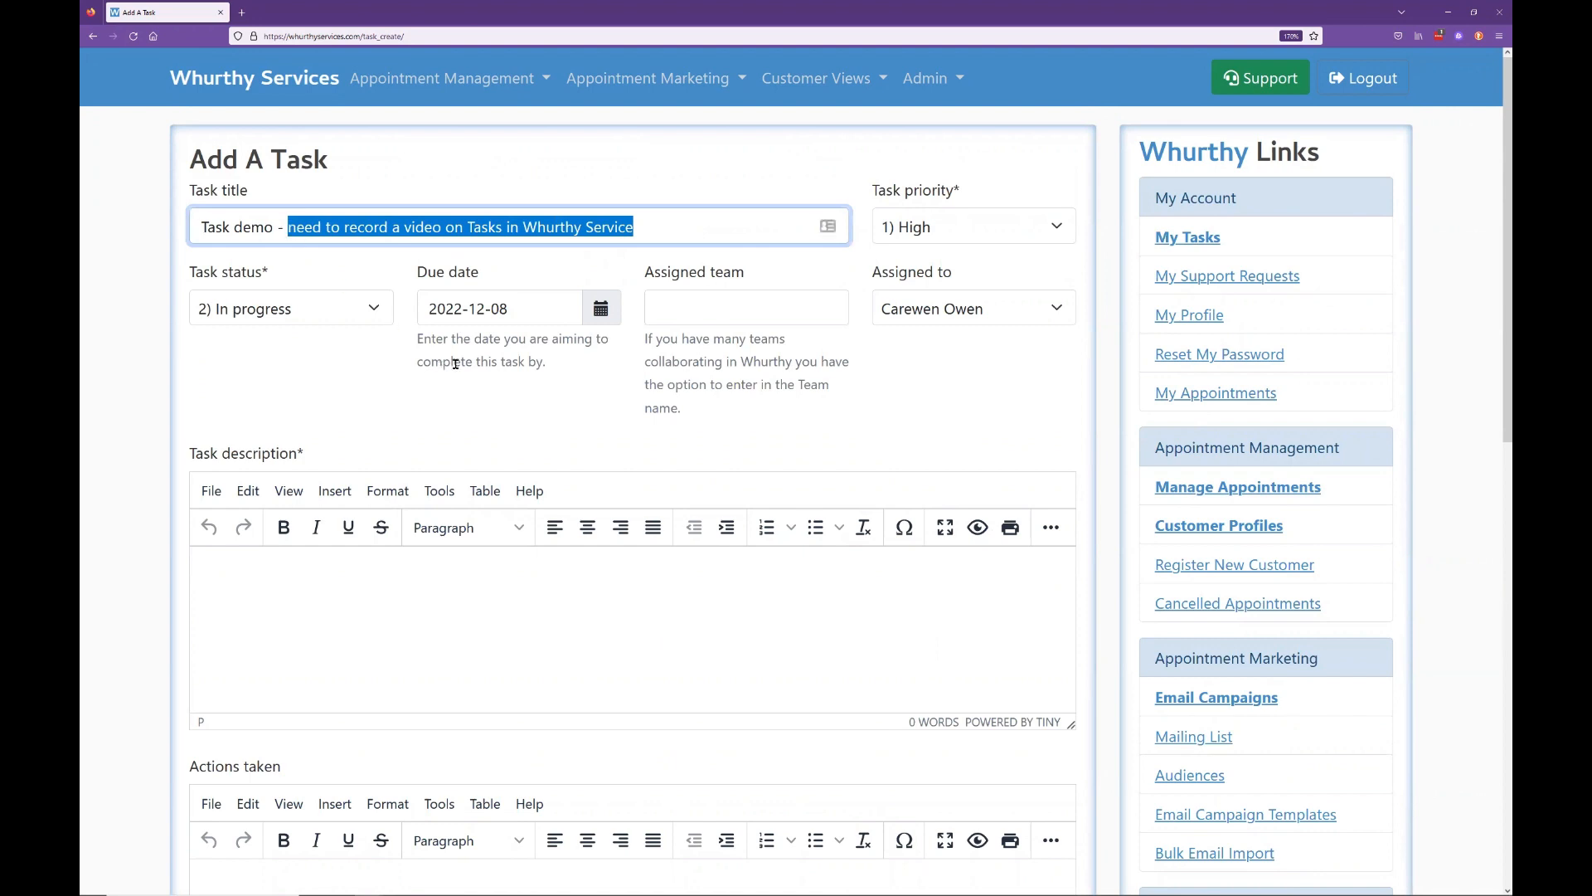
{"action": "key", "text": "BackSpace"}
{"action": "key", "text": "BackSpace"}
{"action": "key", "text": "BackSpace"}
{"action": "key", "text": "BackSpace"}
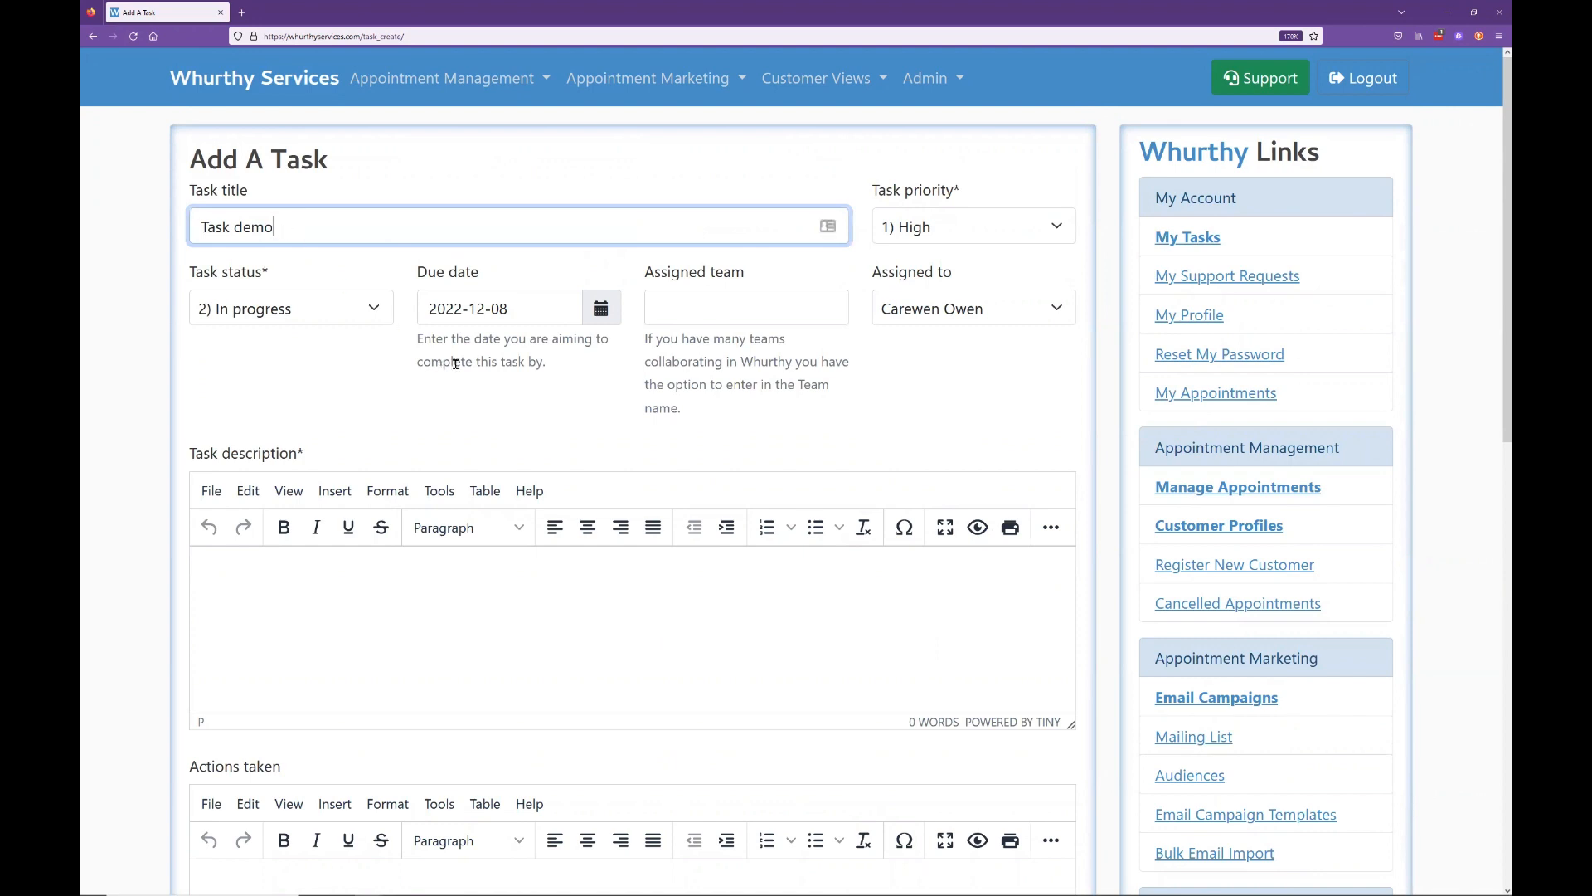
- Change the task title to "Task video and demo"
{"action": "key", "text": "BackSpace"}
{"action": "key", "text": "BackSpace"}
{"action": "key", "text": "BackSpace"}
{"action": "key", "text": "BackSpace"}
{"action": "type", "text": "video demo"}
{"action": "key", "text": "BackSpace"}
{"action": "key", "text": "BackSpace"}
{"action": "key", "text": "BackSpace"}
{"action": "key", "text": "BackSpace"}
{"action": "type", "text": "and demo"}
- Paste the copied phrase "need to record a video on Tasks in Whurthy Service" into the task description
{"action": "left_click", "coordinate": [339, 655]}
{"action": "key", "text": "ctrl+v"}
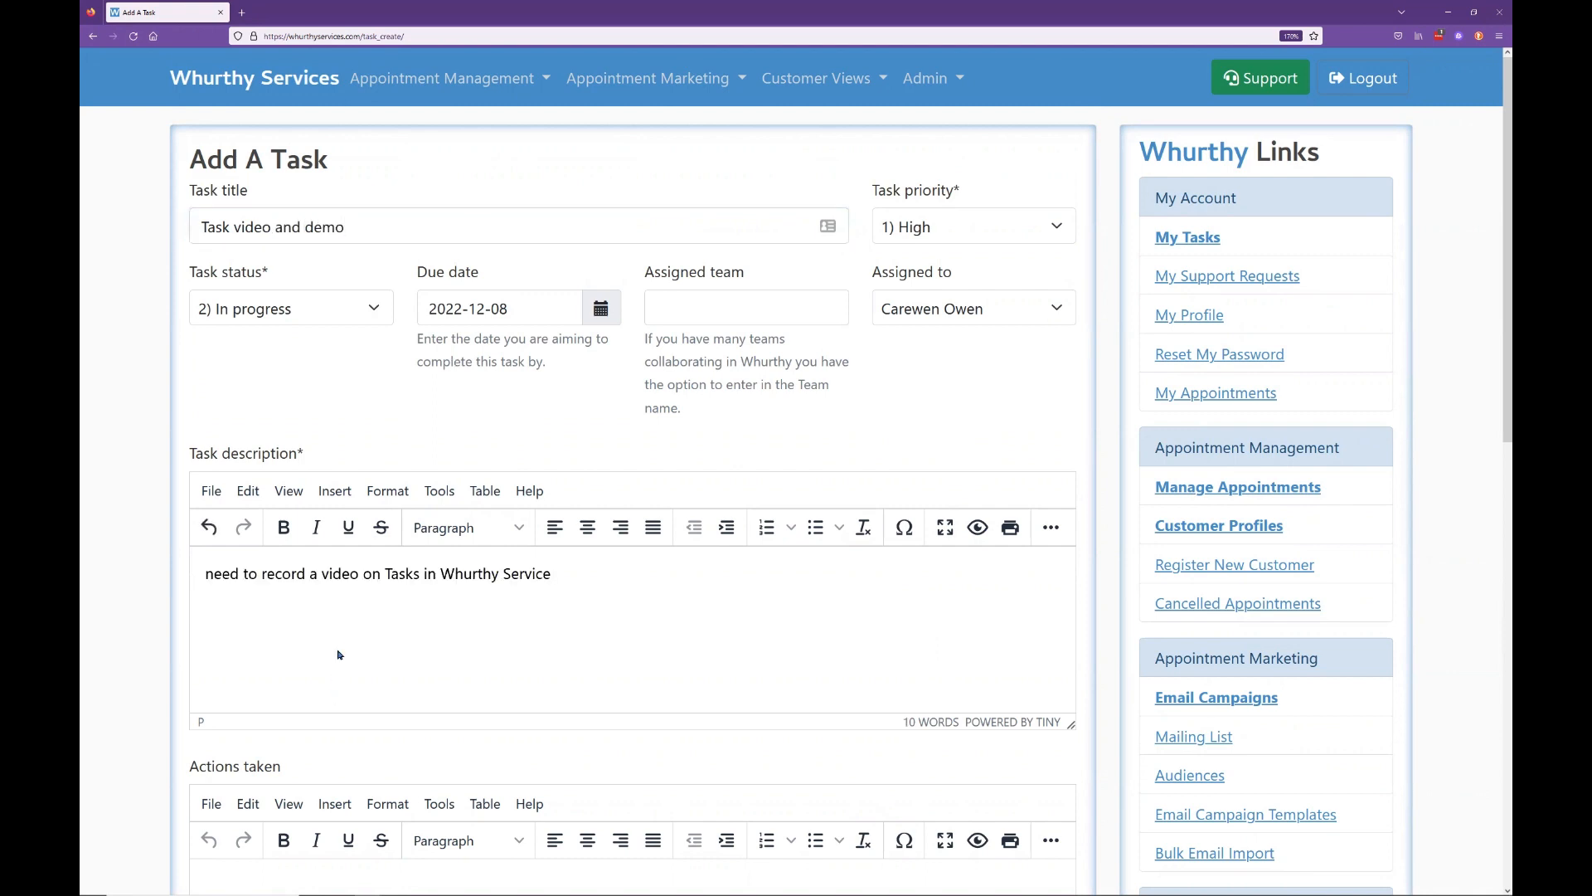
- Capitalize the first word of the task description so it starts with "Need"
{"action": "left_click", "coordinate": [214, 576]}
{"action": "key", "text": "BackSpace"}
{"action": "type", "text": "N"}
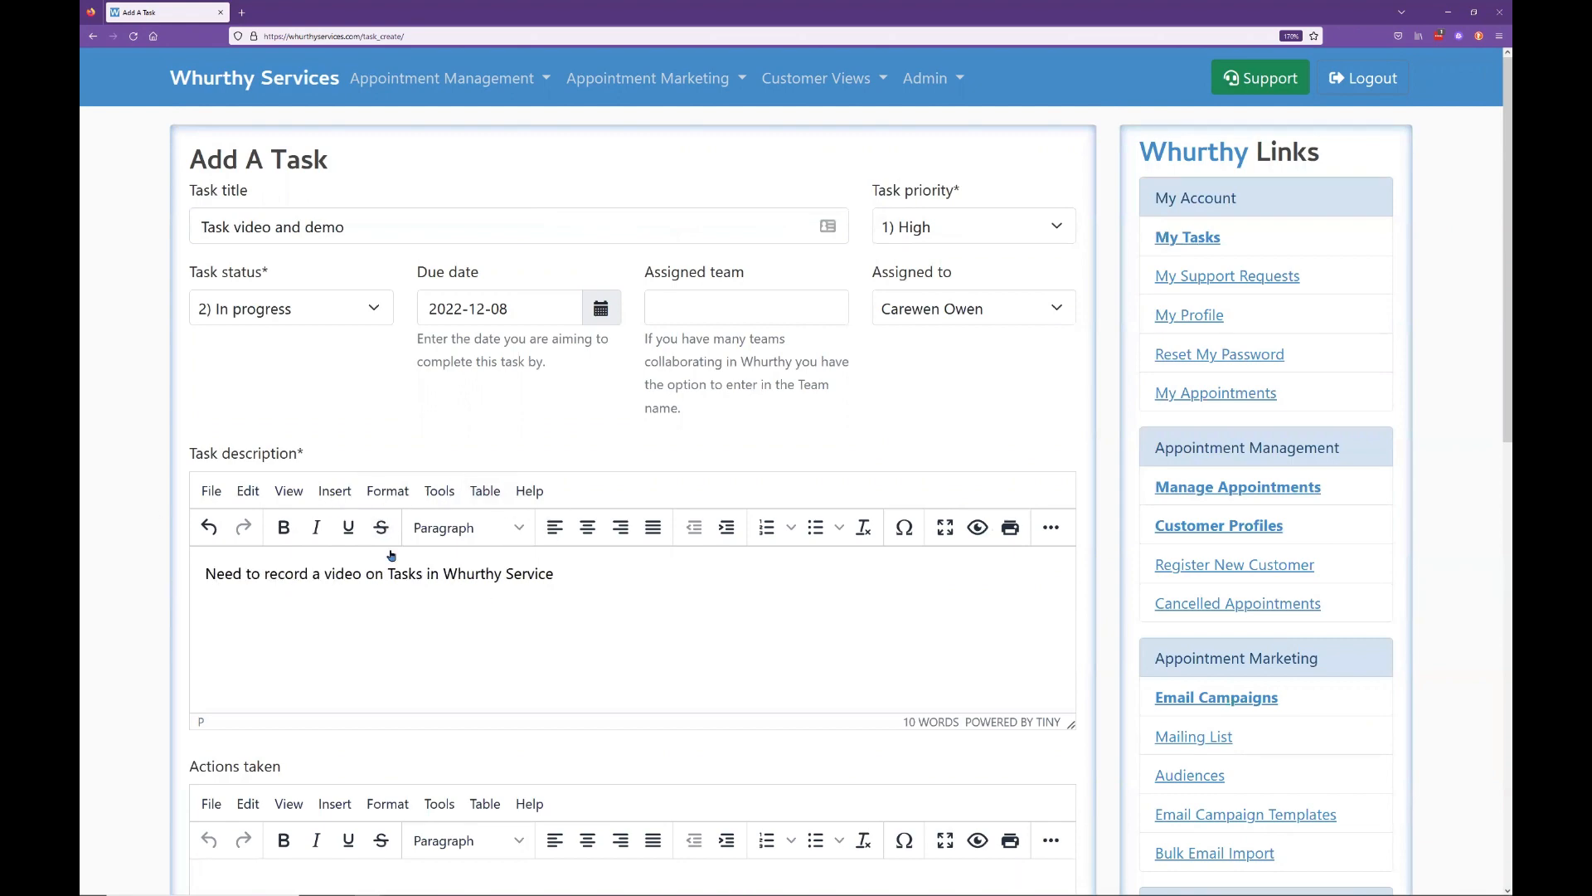
- Check the rest of the form, leave Actions taken empty and submit the new task
{"action": "scroll", "coordinate": [672, 614], "scroll_direction": "down", "scroll_amount": 2}
{"action": "scroll", "coordinate": [657, 612], "scroll_direction": "down", "scroll_amount": 2}
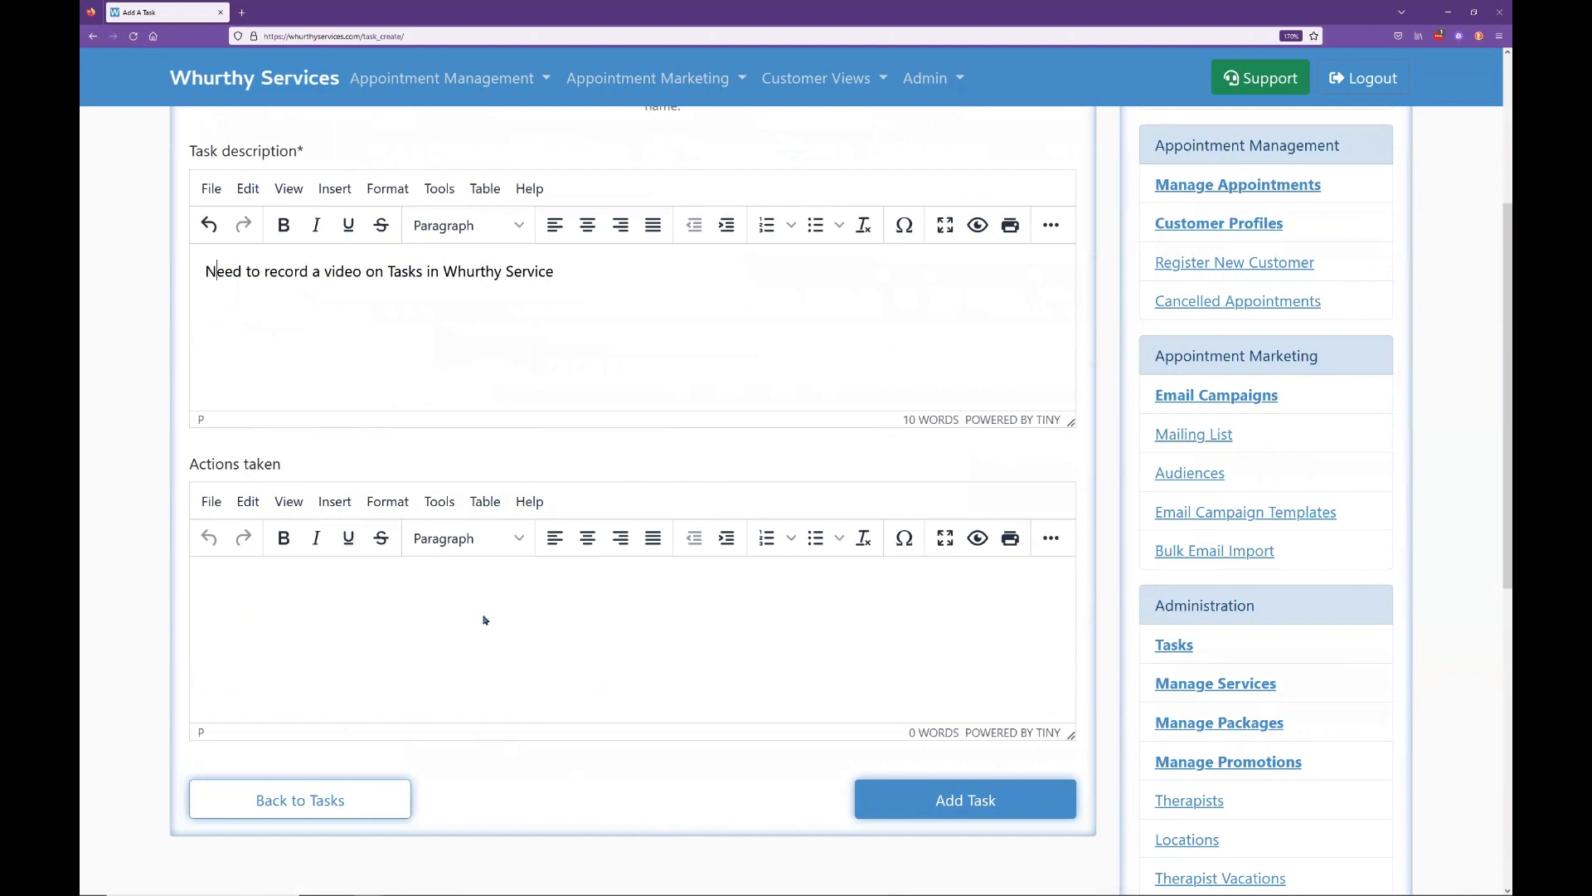
{"action": "scroll", "coordinate": [547, 646], "scroll_direction": "up", "scroll_amount": 1}
{"action": "scroll", "coordinate": [552, 663], "scroll_direction": "up", "scroll_amount": 1}
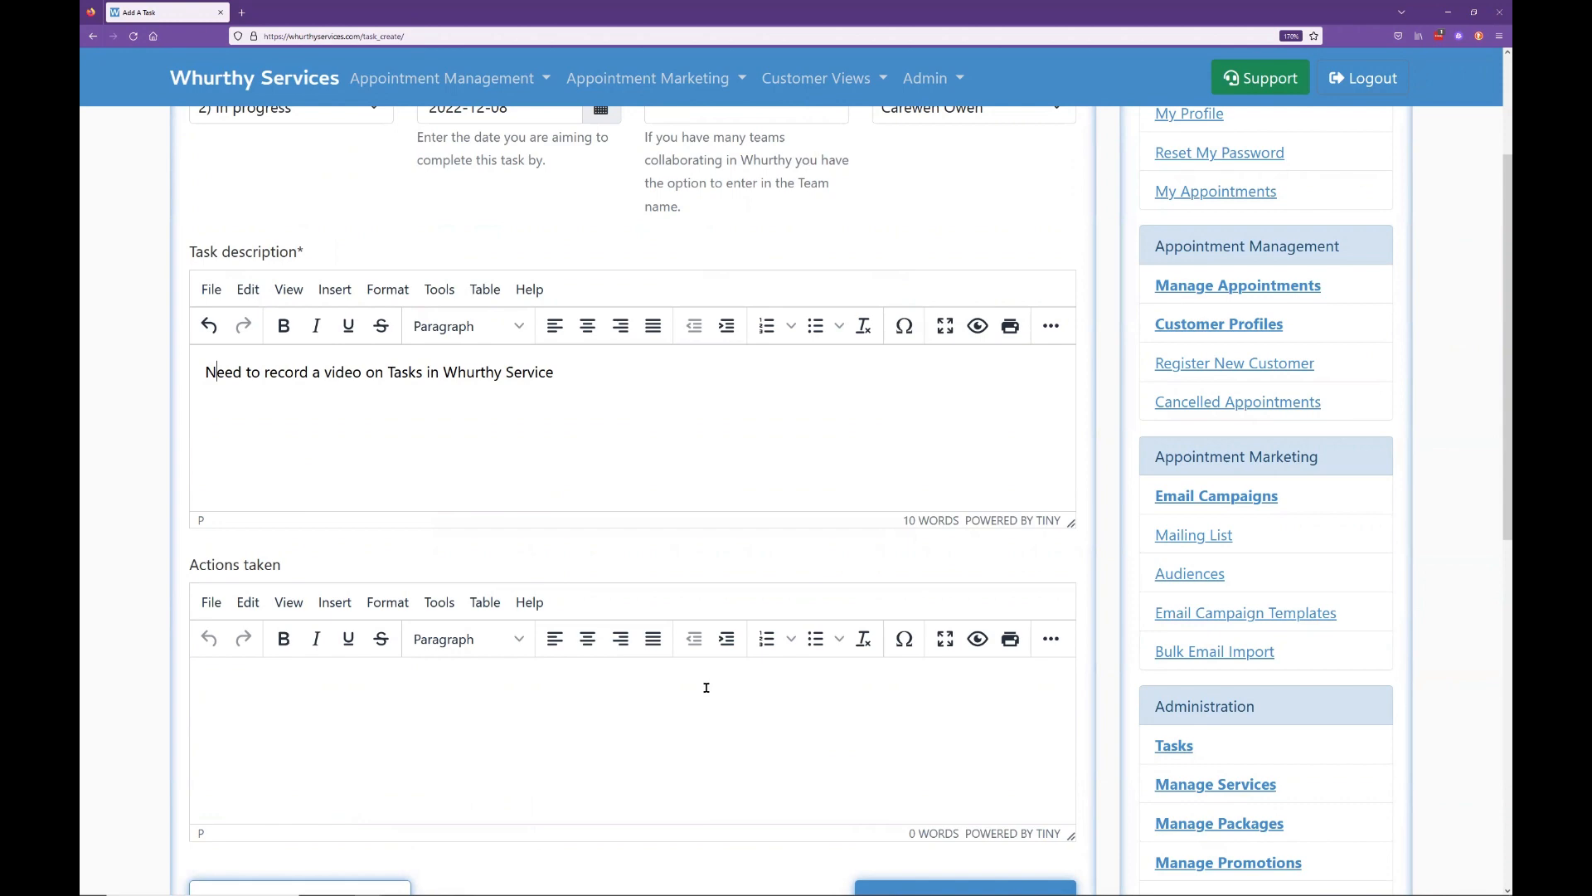
{"action": "scroll", "coordinate": [707, 687], "scroll_direction": "down", "scroll_amount": 5}
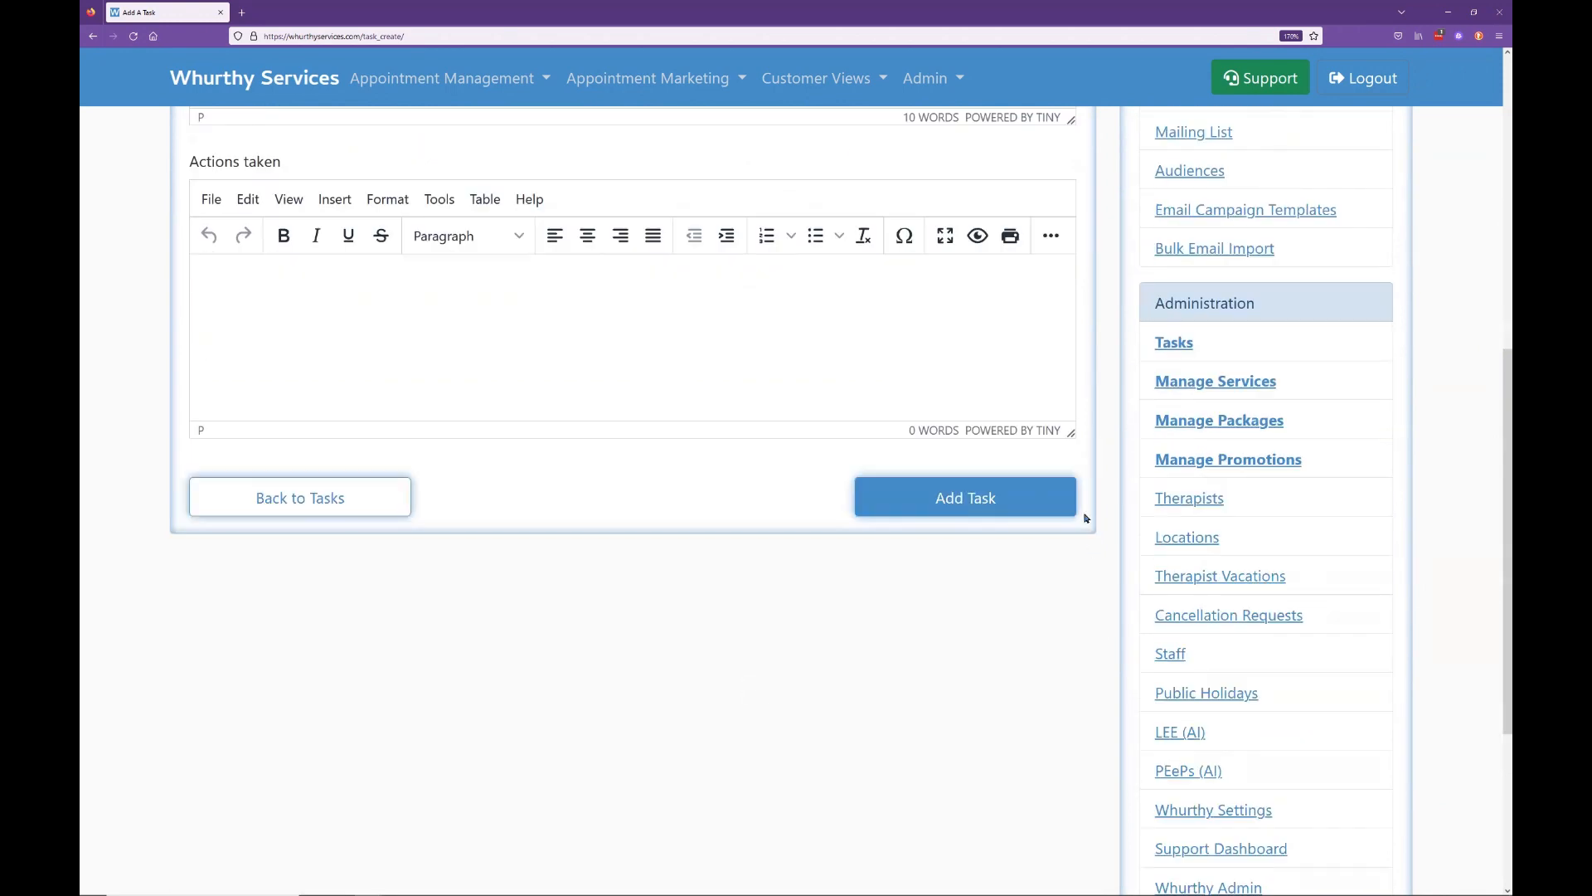
{"action": "left_click", "coordinate": [1051, 508]}
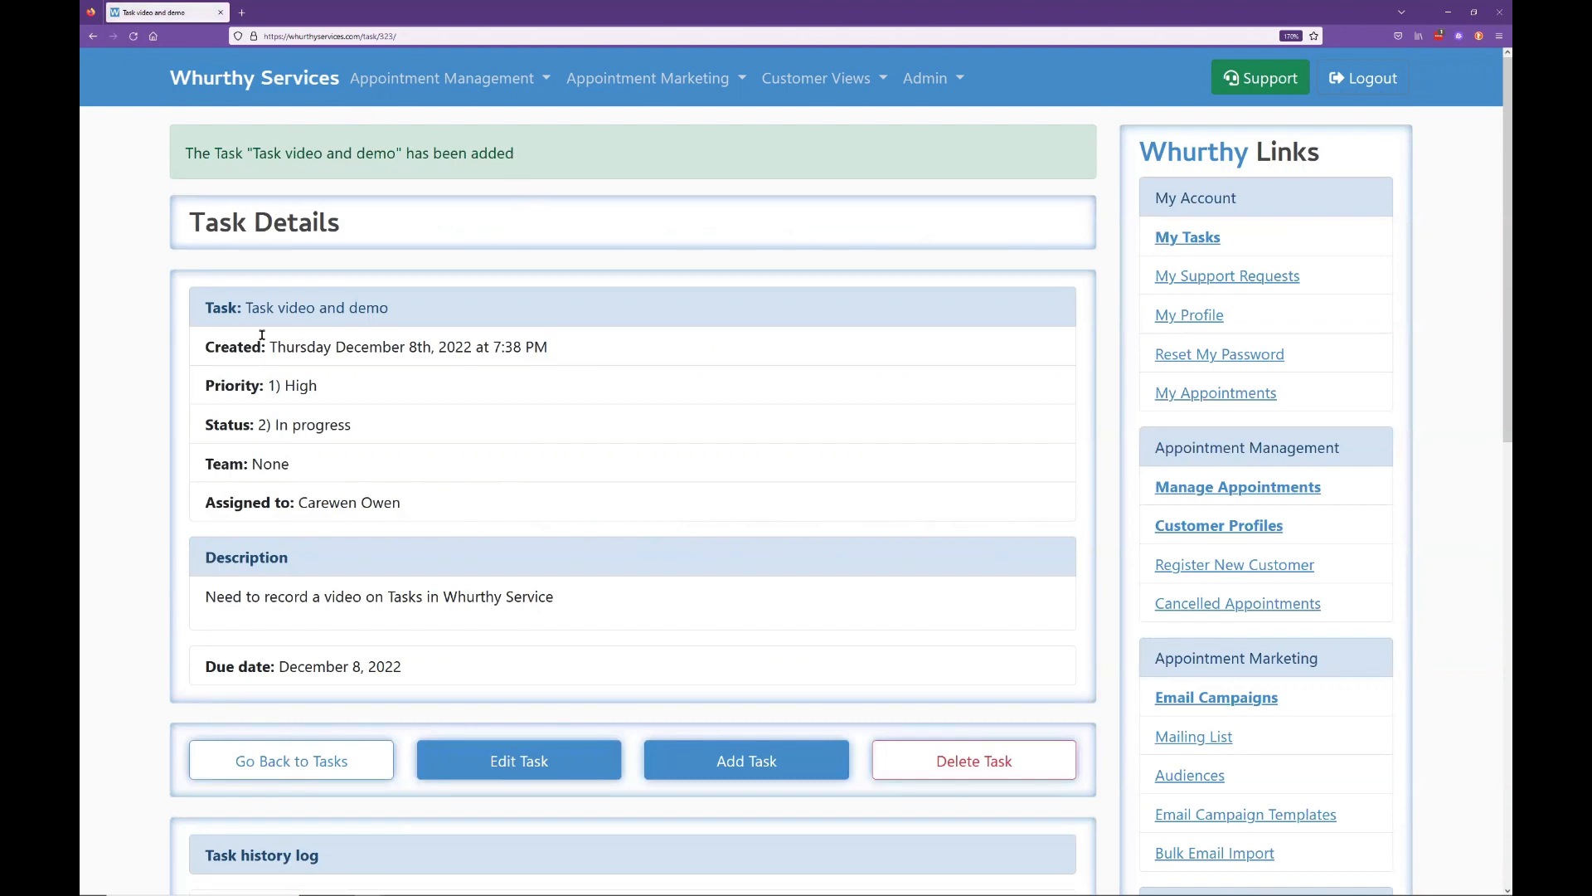
- Review the new task's details, from title and creation date through priority, status, team, assignee and description
{"action": "left_click_drag", "start_coordinate": [202, 306], "coordinate": [431, 502]}
{"action": "left_click", "coordinate": [458, 534]}
{"action": "scroll", "coordinate": [614, 523], "scroll_direction": "down", "scroll_amount": 2}
{"action": "scroll", "coordinate": [602, 647], "scroll_direction": "down", "scroll_amount": 4}
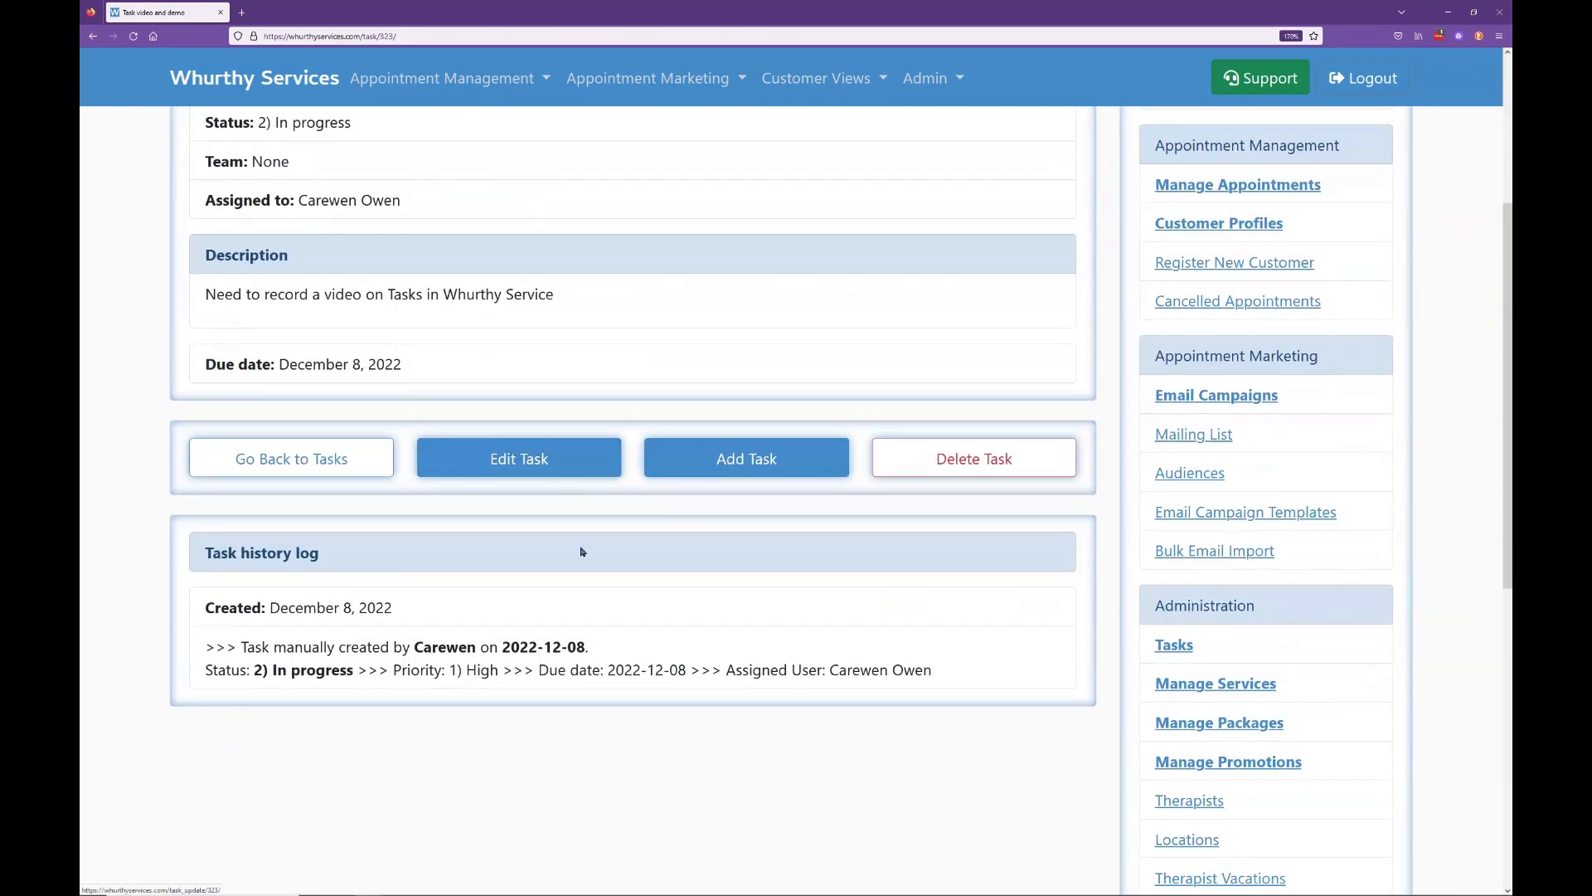
{"action": "scroll", "coordinate": [475, 552], "scroll_direction": "up", "scroll_amount": 2}
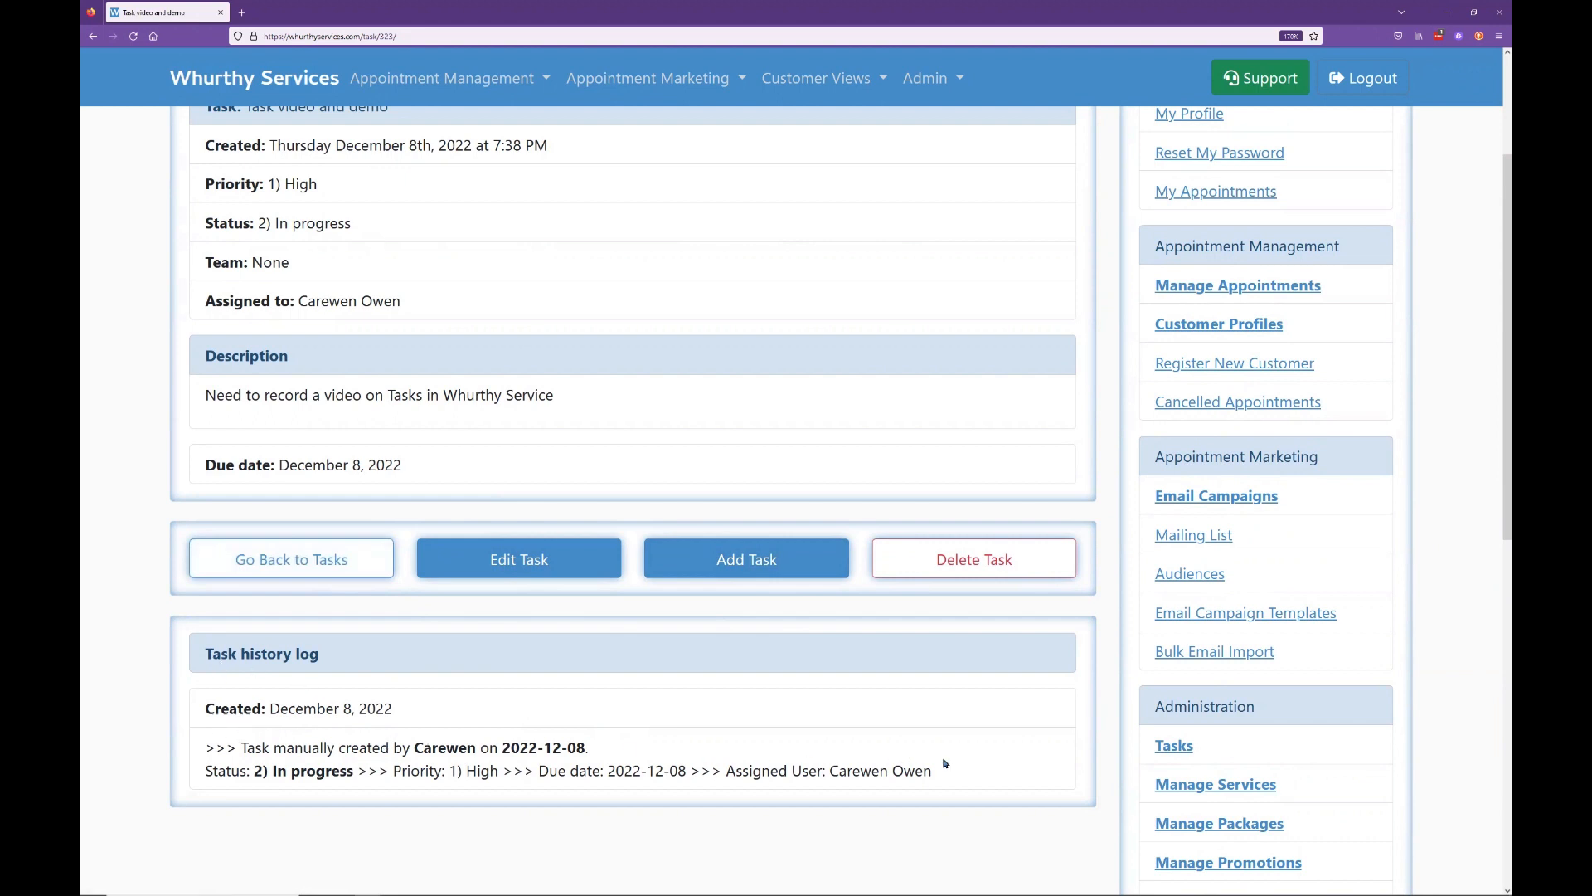
- Read the new task's history log entry, covering its creator, creation date, status, priority, due date and assigned user
{"action": "left_click_drag", "start_coordinate": [933, 771], "coordinate": [579, 749]}
{"action": "left_click", "coordinate": [583, 751]}
{"action": "left_click_drag", "start_coordinate": [588, 747], "coordinate": [430, 747]}
{"action": "left_click", "coordinate": [431, 747]}
{"action": "left_click_drag", "start_coordinate": [247, 751], "coordinate": [343, 747]}
{"action": "left_click", "coordinate": [347, 747]}
{"action": "double_click", "coordinate": [443, 747]}
{"action": "left_click", "coordinate": [537, 747]}
{"action": "left_click_drag", "start_coordinate": [206, 776], "coordinate": [632, 775]}
{"action": "left_click", "coordinate": [261, 772]}
{"action": "left_click_drag", "start_coordinate": [971, 776], "coordinate": [789, 773]}
{"action": "left_click", "coordinate": [778, 775]}
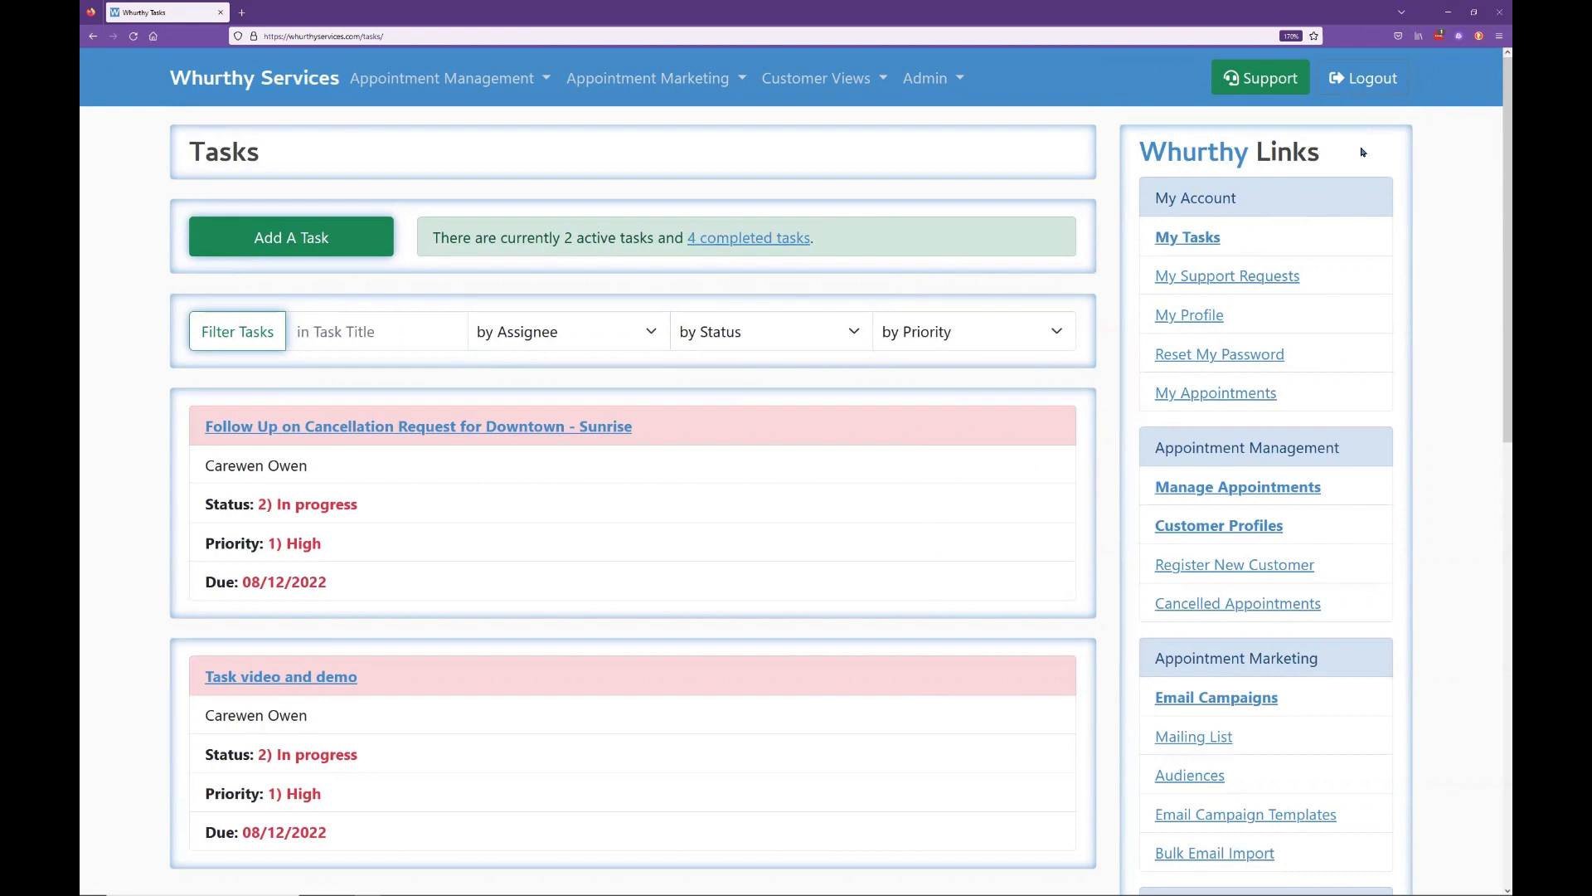
- Open the Tasks page through the Administration section of the Whurthy Links
{"action": "left_click_drag", "start_coordinate": [1362, 146], "coordinate": [1130, 164]}
{"action": "scroll", "coordinate": [1343, 316], "scroll_direction": "down", "scroll_amount": 5}
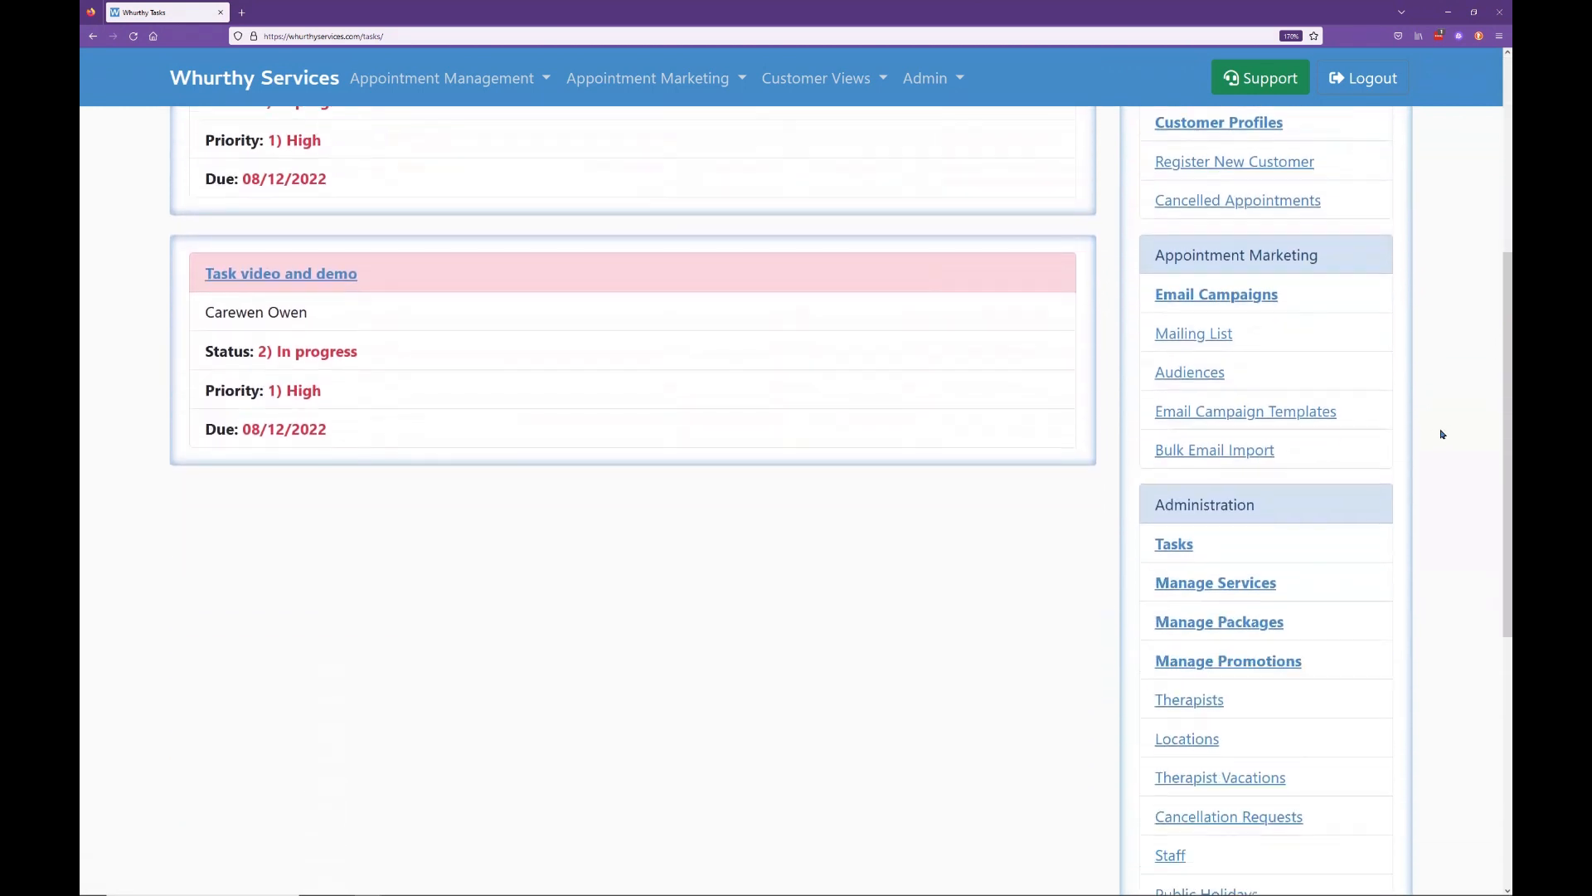
{"action": "scroll", "coordinate": [1260, 421], "scroll_direction": "down", "scroll_amount": 1}
{"action": "left_click", "coordinate": [1270, 411]}
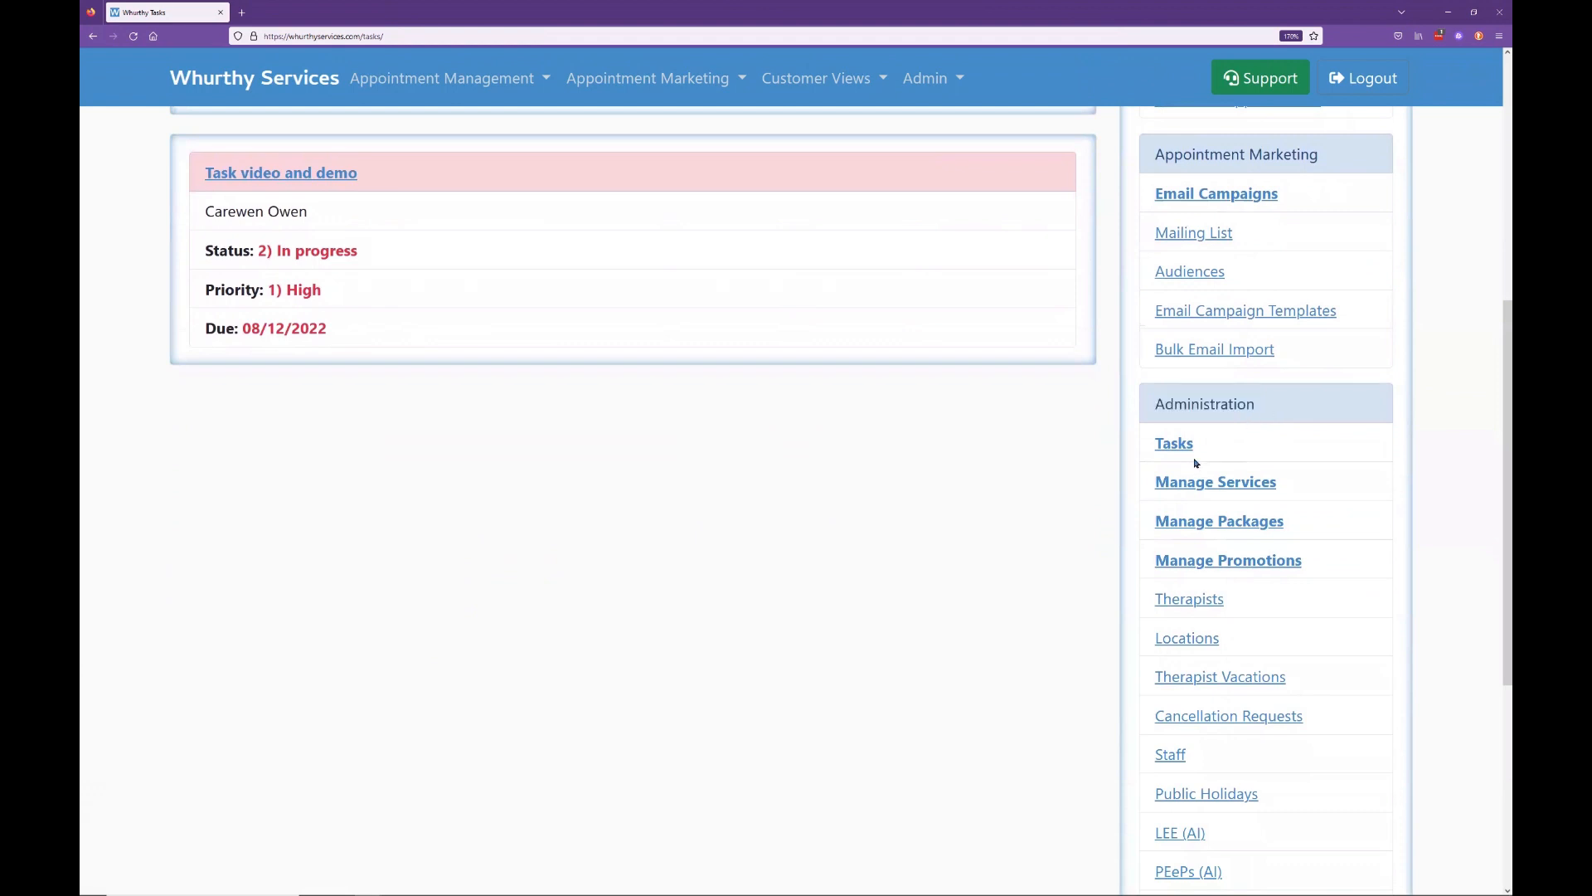
{"action": "left_click", "coordinate": [1171, 444]}
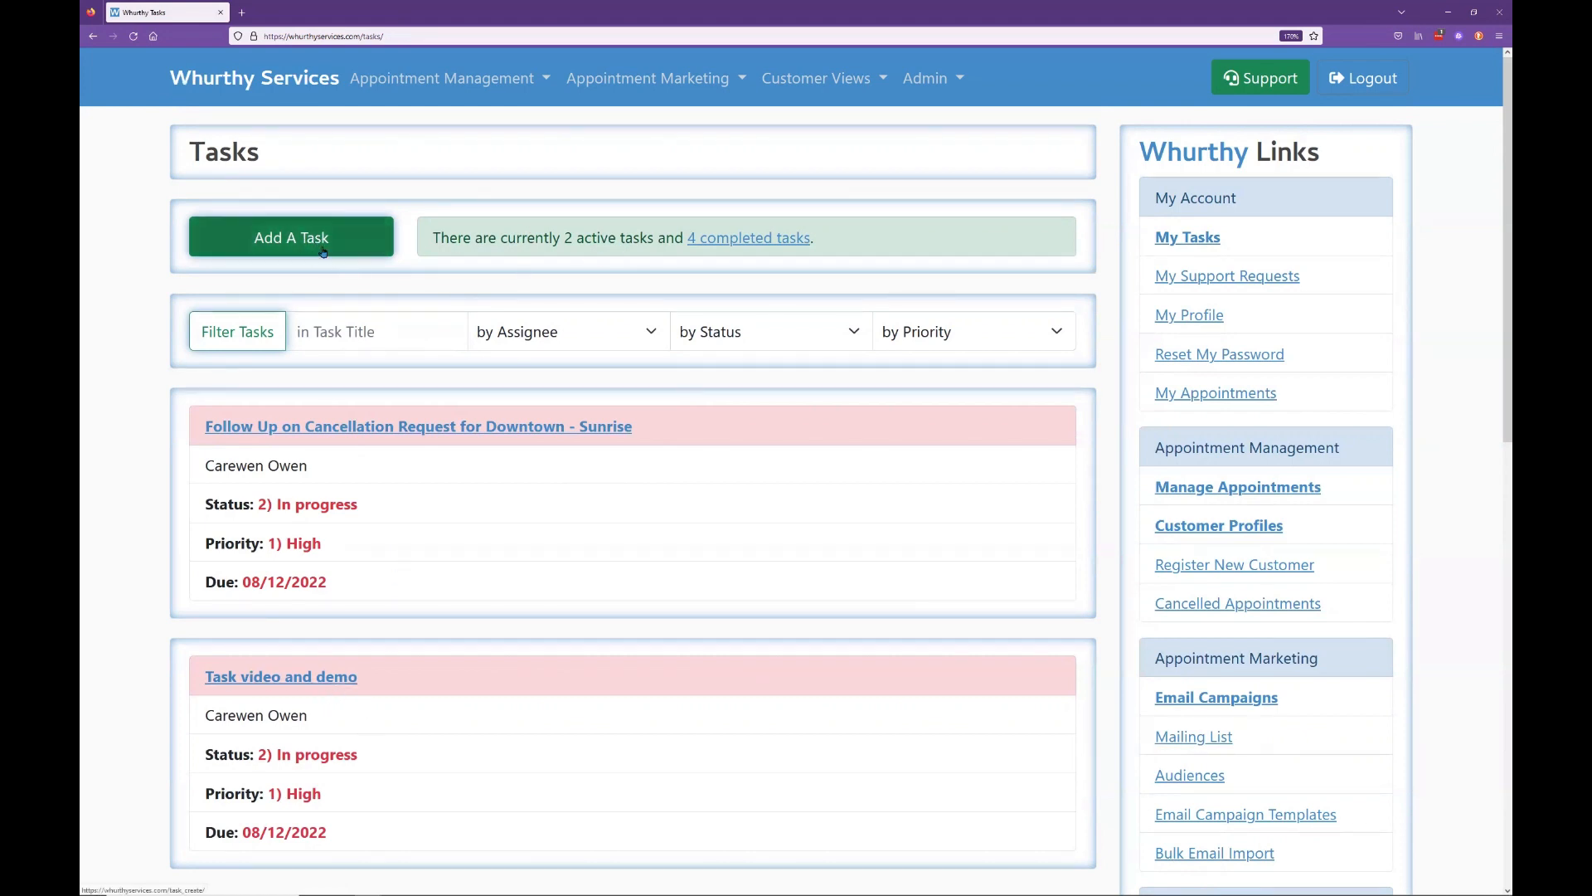
- Check the active task count and open the list of completed tasks
{"action": "mouse_move", "coordinate": [655, 239]}
{"action": "left_mouse_down"}
{"action": "mouse_move", "coordinate": [567, 239]}
{"action": "mouse_move", "coordinate": [649, 239]}
{"action": "left_mouse_up"}
{"action": "left_click", "coordinate": [568, 238]}
{"action": "left_click", "coordinate": [739, 259]}
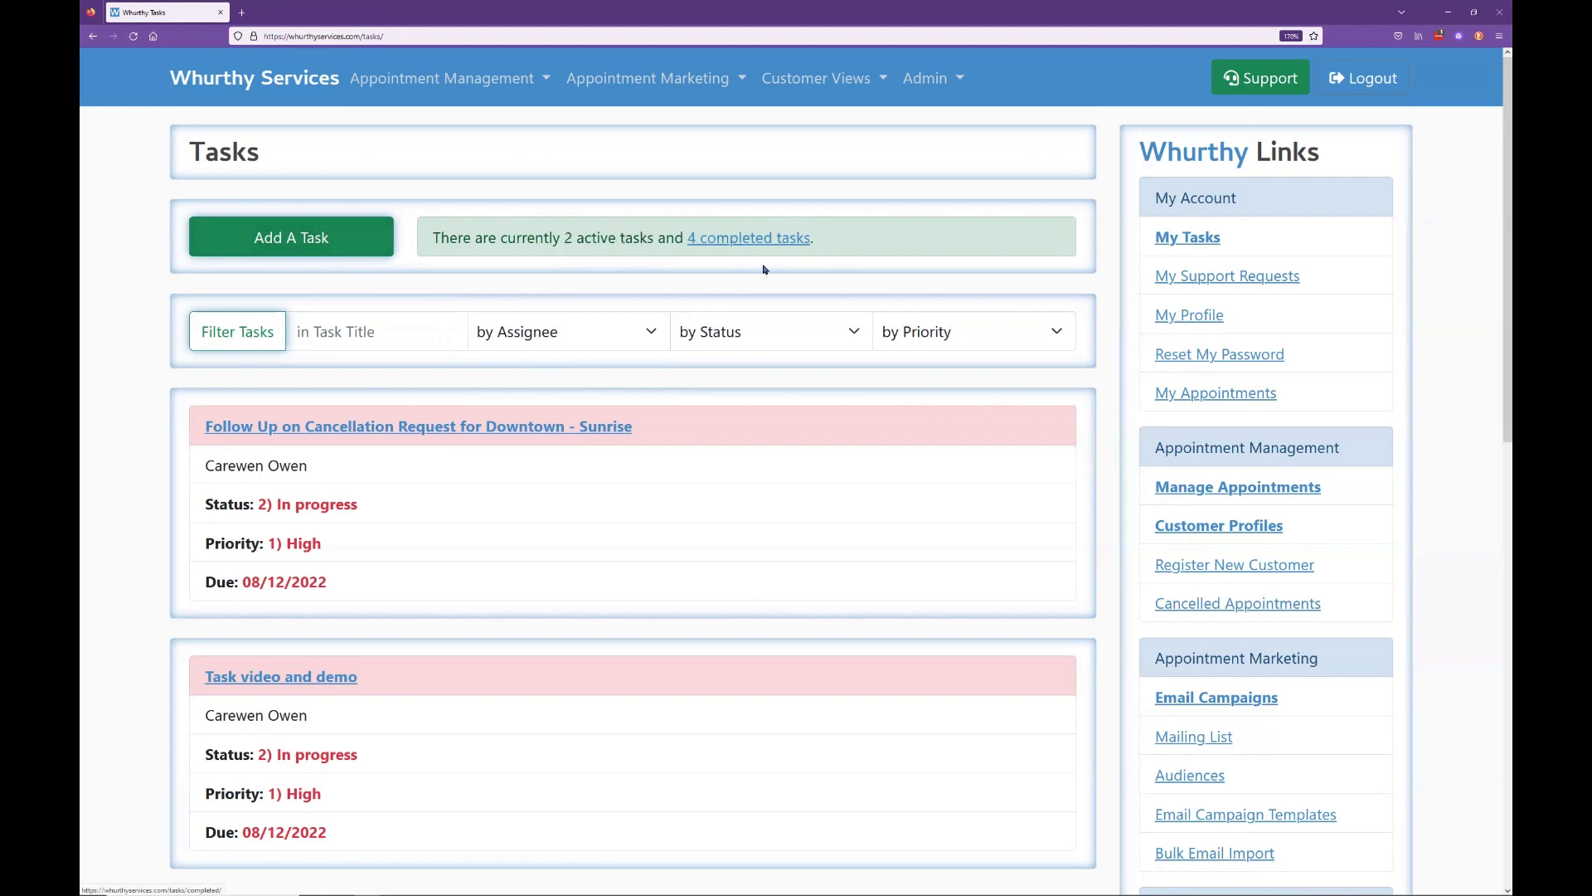
{"action": "left_click", "coordinate": [771, 242]}
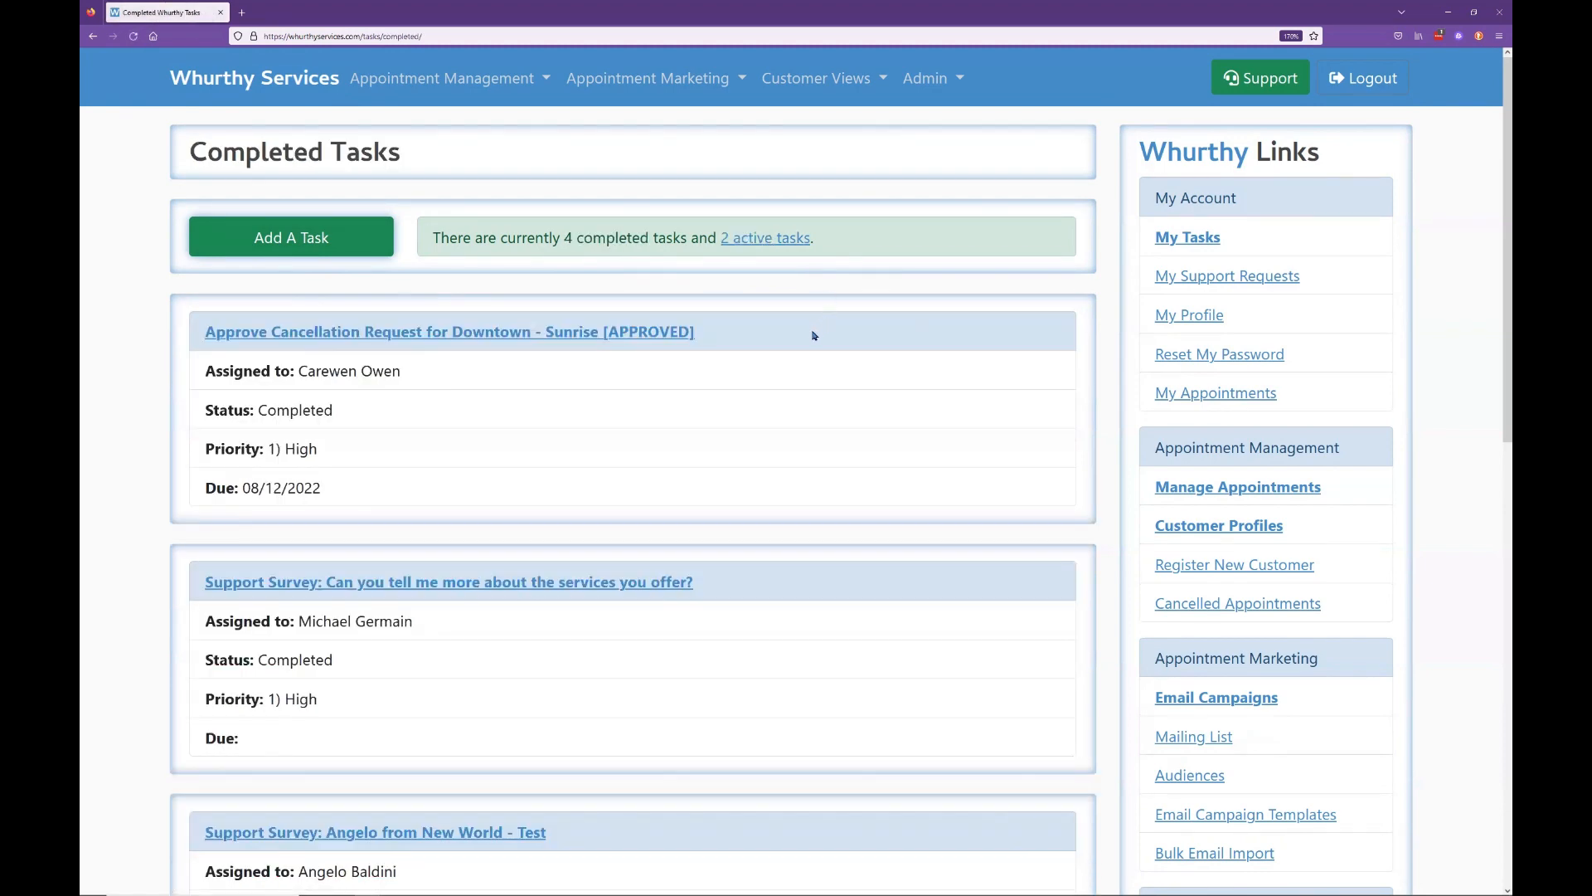
- Look through the completed tasks and their summary count, and return to the active tasks
{"action": "scroll", "coordinate": [813, 335], "scroll_direction": "down", "scroll_amount": 5}
{"action": "scroll", "coordinate": [811, 380], "scroll_direction": "up", "scroll_amount": 5}
{"action": "left_click_drag", "start_coordinate": [431, 240], "coordinate": [584, 242]}
{"action": "left_click", "coordinate": [580, 243]}
{"action": "left_click_drag", "start_coordinate": [458, 235], "coordinate": [611, 249]}
{"action": "left_click", "coordinate": [611, 250]}
{"action": "left_click", "coordinate": [787, 239]}
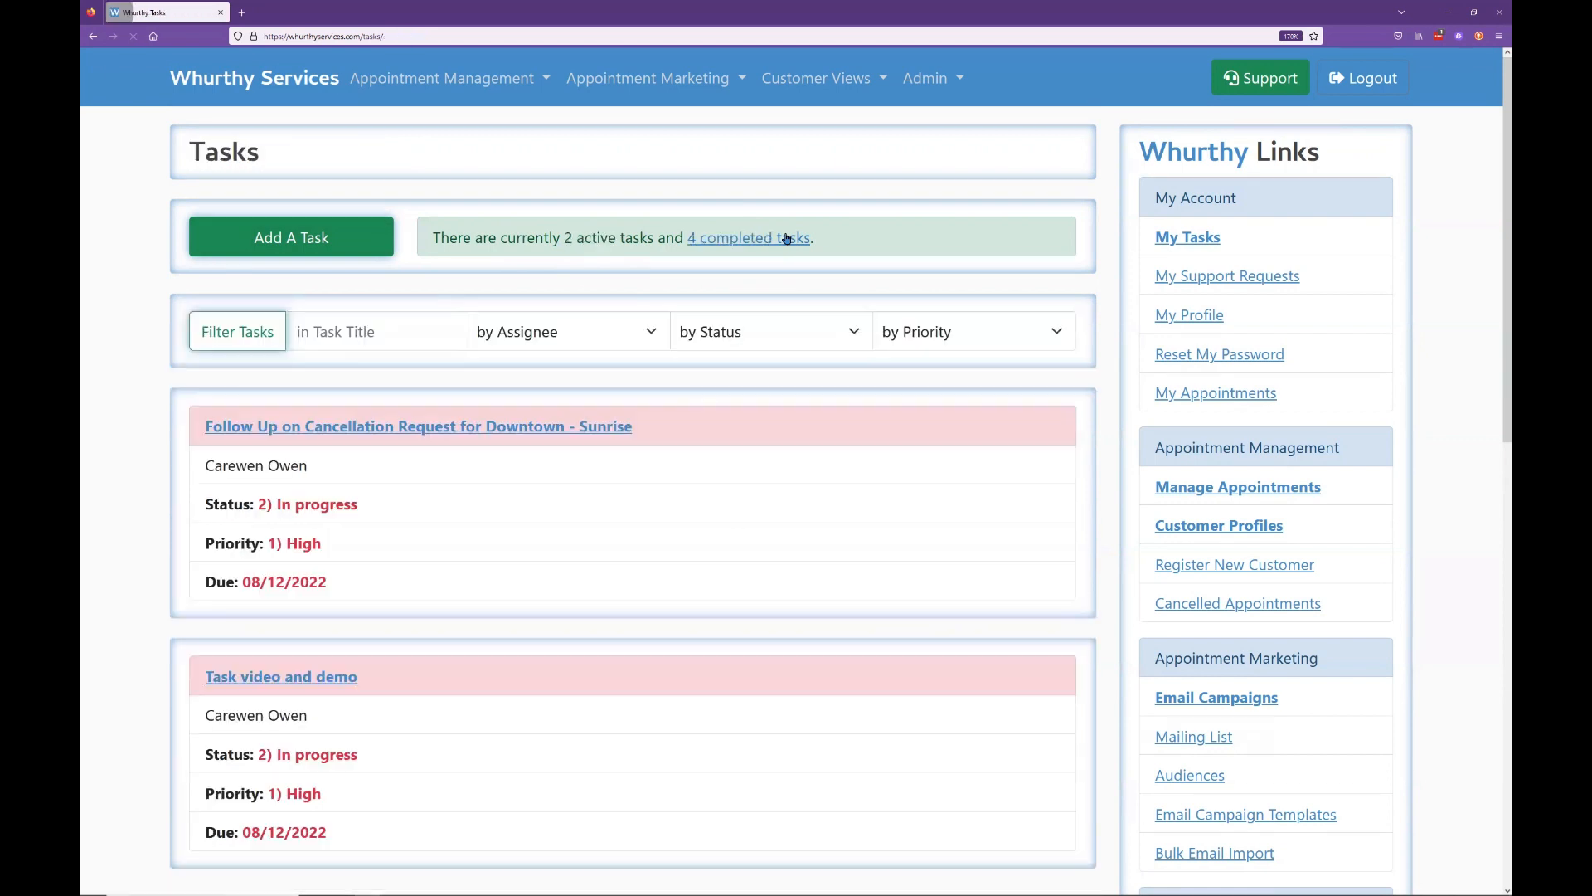
- Filter the active tasks by the word "video" in the task title
{"action": "scroll", "coordinate": [409, 363], "scroll_direction": "down", "scroll_amount": 1}
{"action": "scroll", "coordinate": [389, 319], "scroll_direction": "up", "scroll_amount": 1}
{"action": "left_click", "coordinate": [365, 326]}
{"action": "left_click", "coordinate": [458, 284]}
{"action": "left_click", "coordinate": [390, 335]}
{"action": "type", "text": "video"}
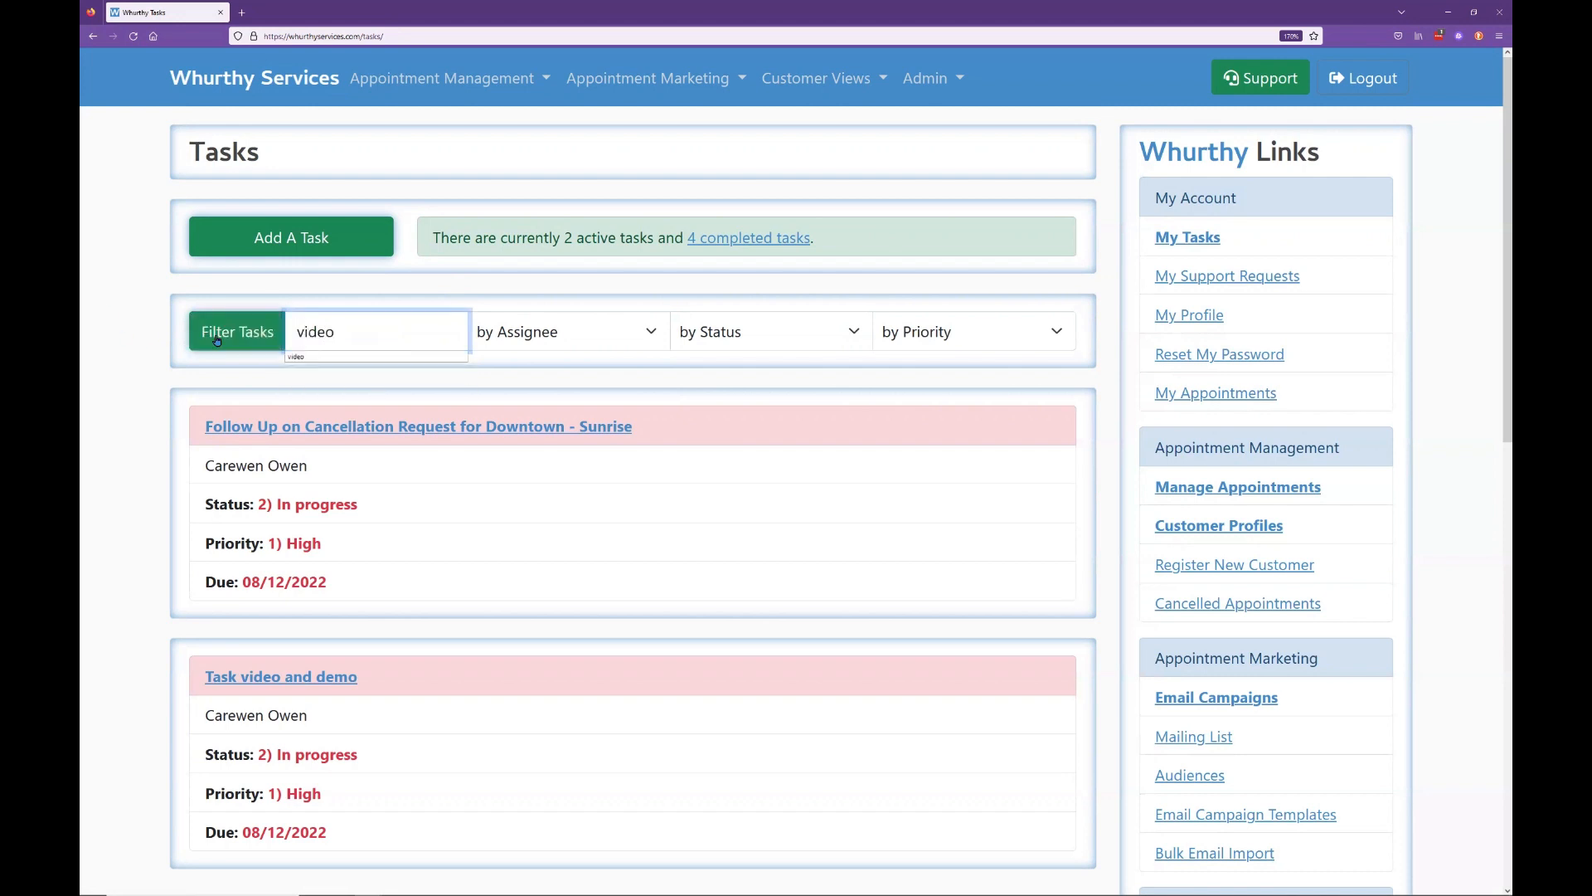
{"action": "left_click", "coordinate": [337, 327]}
{"action": "left_click", "coordinate": [379, 328]}
{"action": "key", "text": "Return"}
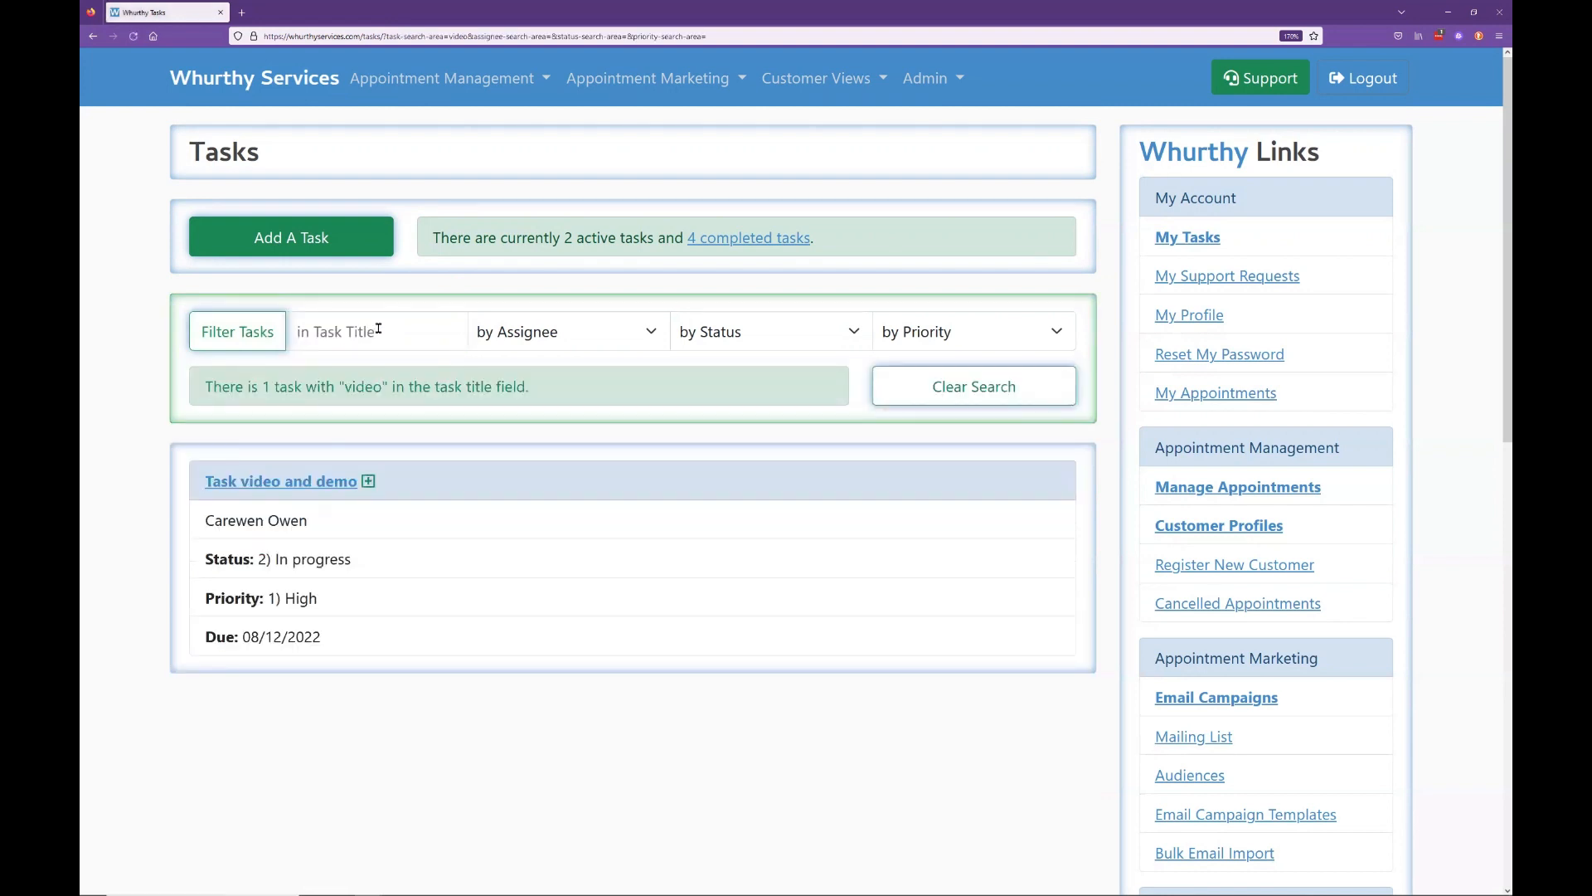
- Read the filter result message and clear the search
{"action": "left_click_drag", "start_coordinate": [197, 394], "coordinate": [406, 380]}
{"action": "left_click", "coordinate": [471, 410]}
{"action": "left_click", "coordinate": [974, 387]}
- Examine the options of the assignee, status and priority filters without applying any
{"action": "left_click", "coordinate": [584, 337]}
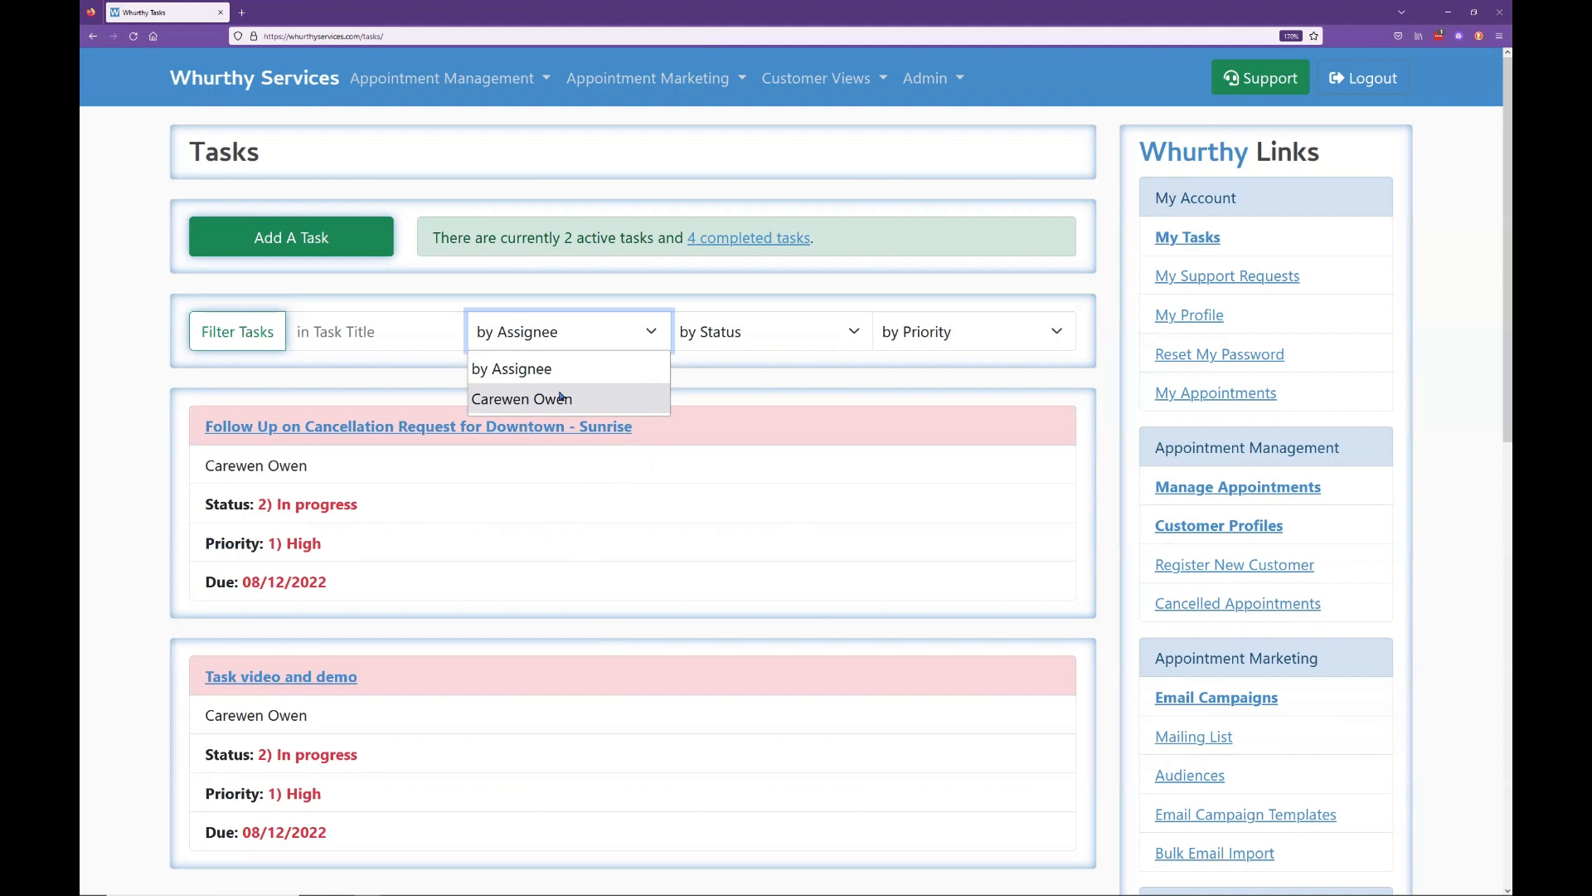
{"action": "left_click", "coordinate": [811, 400]}
{"action": "left_click", "coordinate": [801, 337]}
{"action": "left_click", "coordinate": [801, 337]}
{"action": "left_click", "coordinate": [1000, 338]}
{"action": "left_click", "coordinate": [824, 437]}
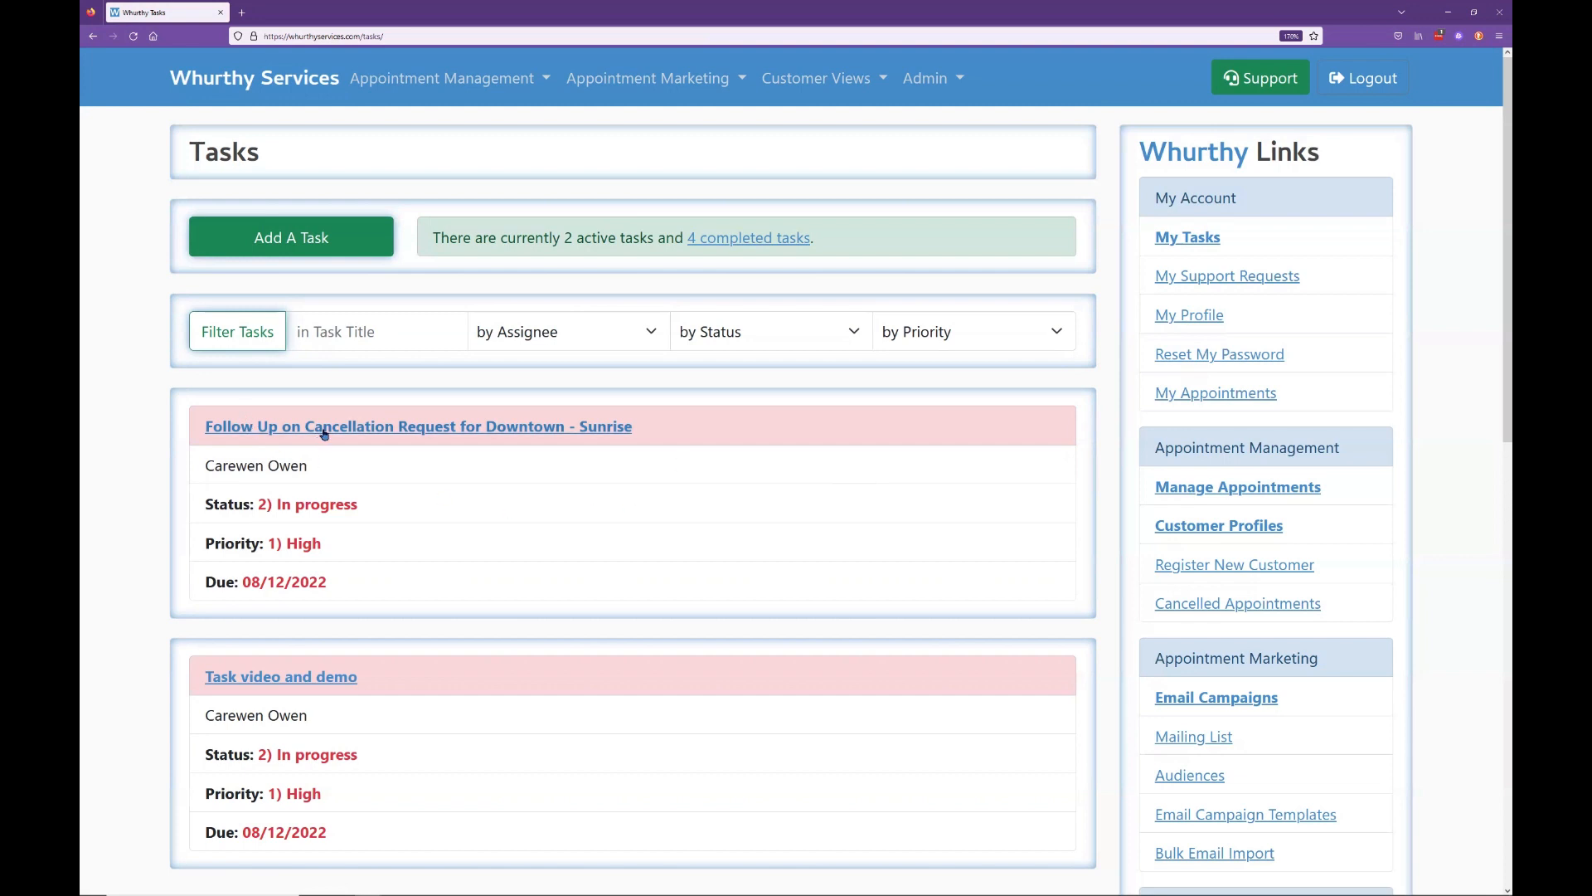
- Open the task "Follow Up on Cancellation Request for Downtown - Sunrise" and read its instructions
{"action": "left_click", "coordinate": [376, 428]}
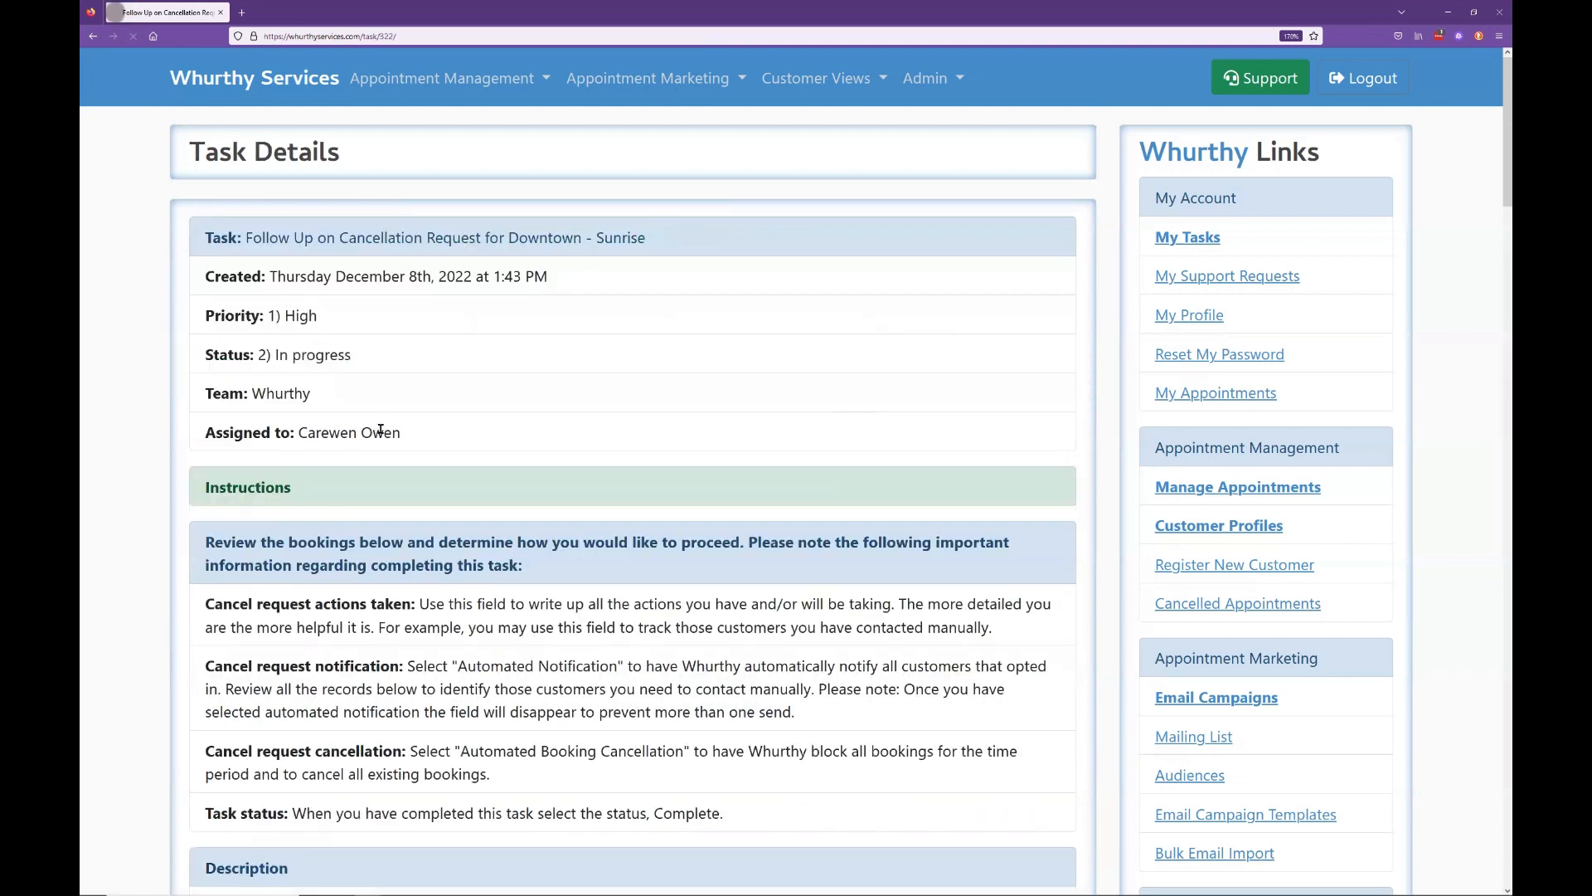
{"action": "left_click_drag", "start_coordinate": [769, 818], "coordinate": [325, 540]}
{"action": "left_click", "coordinate": [205, 491]}
{"action": "left_click_drag", "start_coordinate": [206, 491], "coordinate": [778, 833]}
{"action": "left_click", "coordinate": [779, 831]}
{"action": "left_click_drag", "start_coordinate": [720, 816], "coordinate": [208, 543]}
{"action": "left_click", "coordinate": [276, 589]}
- Review the cancellation task's summary fields from title to assignee and go over its Instructions section again
{"action": "left_click_drag", "start_coordinate": [221, 238], "coordinate": [445, 433]}
{"action": "left_click", "coordinate": [391, 396]}
{"action": "left_click_drag", "start_coordinate": [207, 242], "coordinate": [437, 440]}
{"action": "left_click", "coordinate": [233, 238]}
{"action": "scroll", "coordinate": [492, 432], "scroll_direction": "down", "scroll_amount": 3}
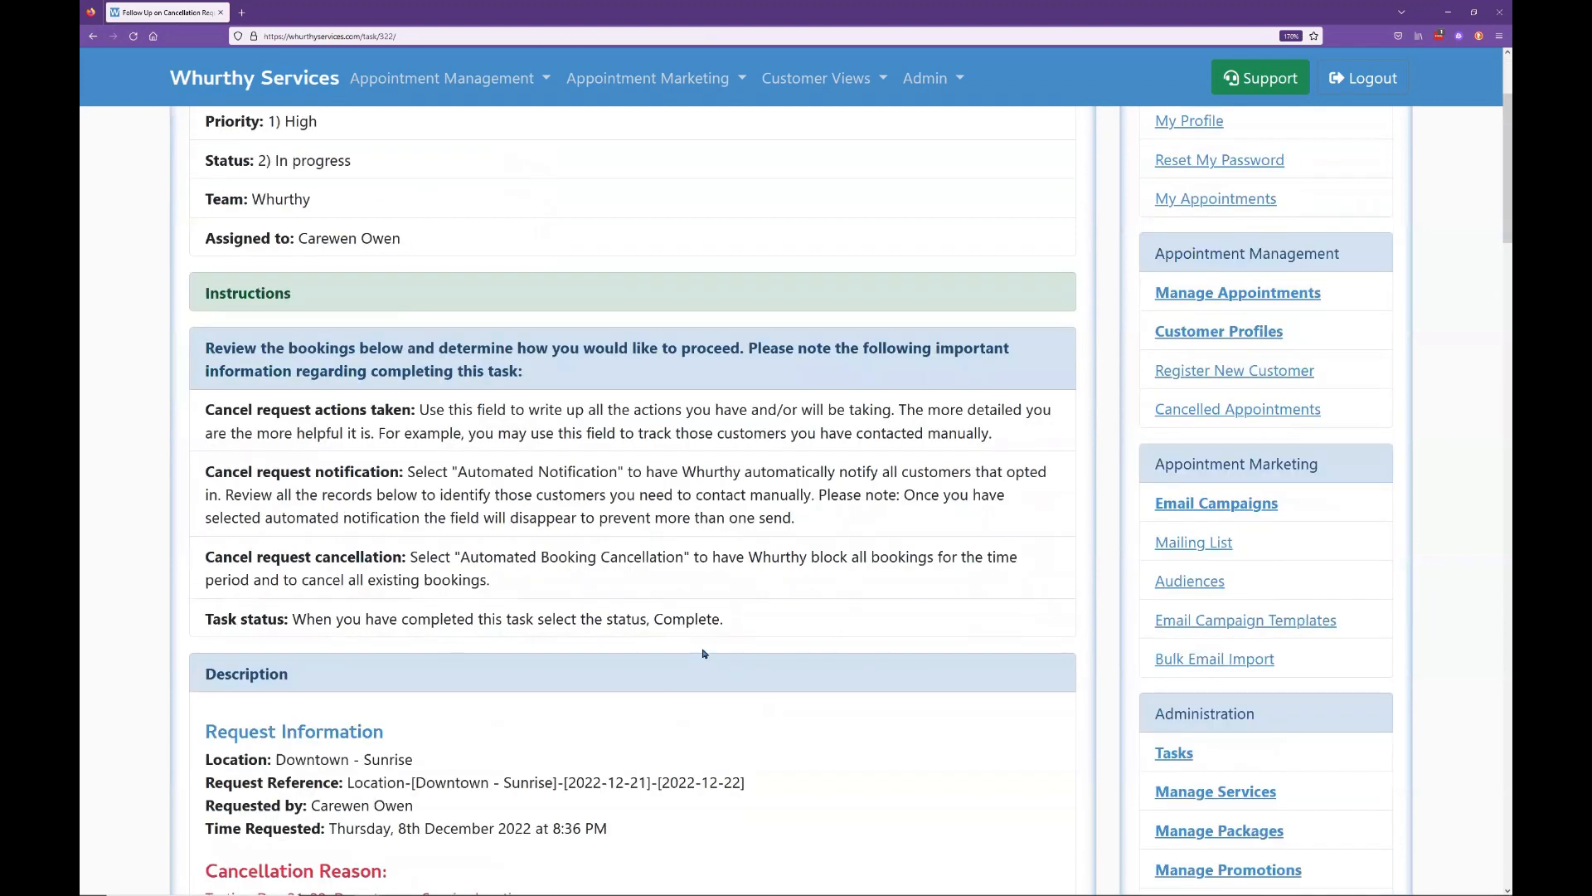
{"action": "left_click_drag", "start_coordinate": [757, 628], "coordinate": [249, 285]}
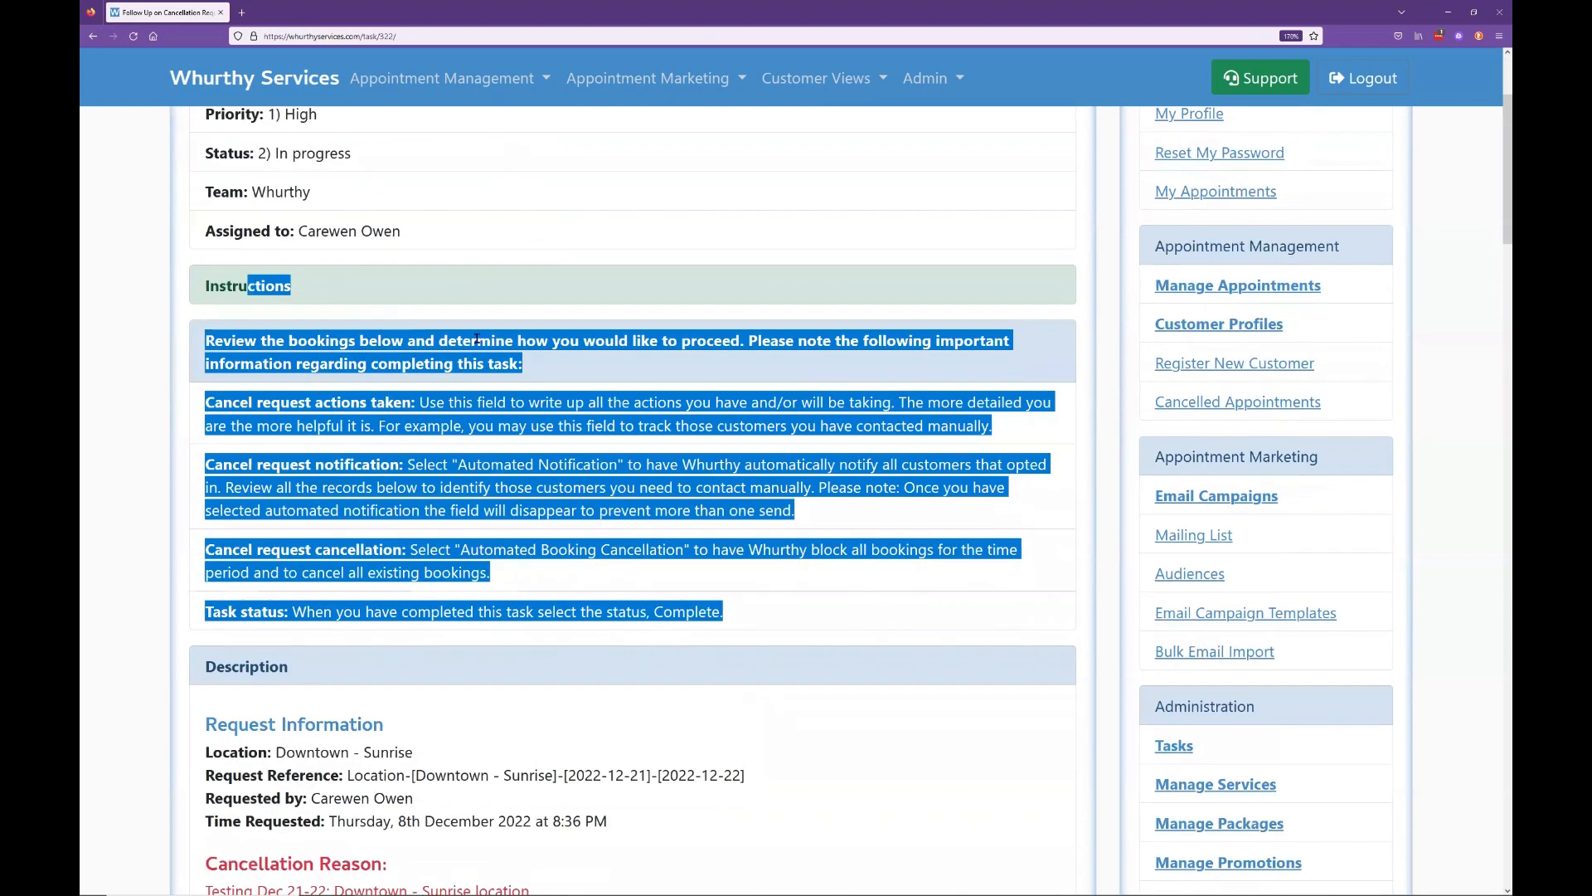
{"action": "left_click", "coordinate": [398, 304]}
- Examine the request information, cancellation reason and first affected booking in the cancellation task's description
{"action": "scroll", "coordinate": [513, 371], "scroll_direction": "down", "scroll_amount": 3}
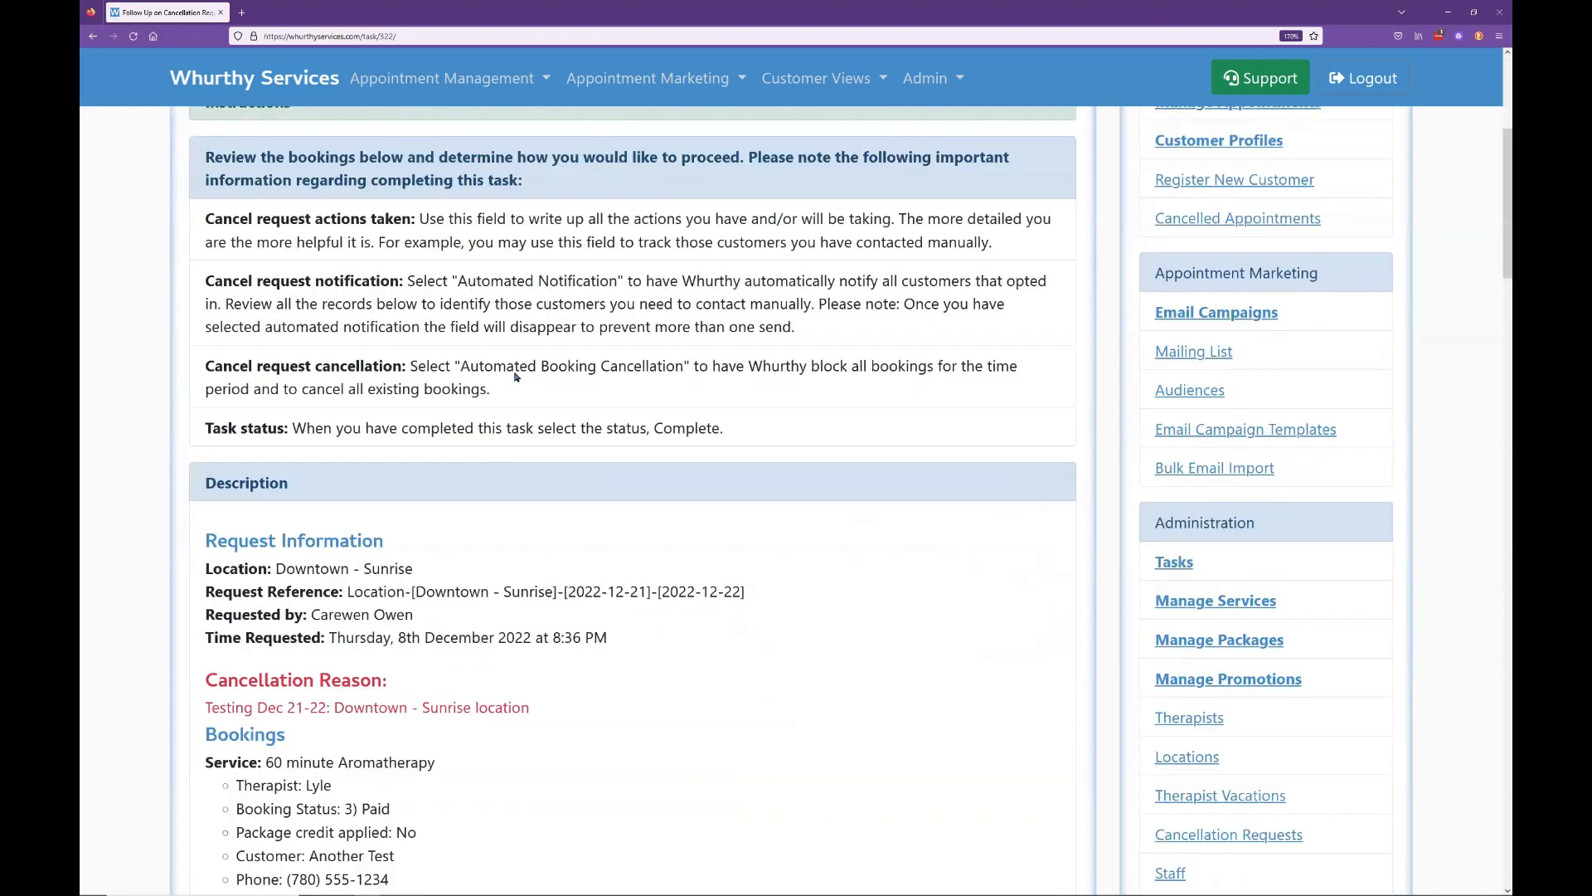
{"action": "scroll", "coordinate": [207, 225], "scroll_direction": "down", "scroll_amount": 5}
{"action": "left_click", "coordinate": [213, 220]}
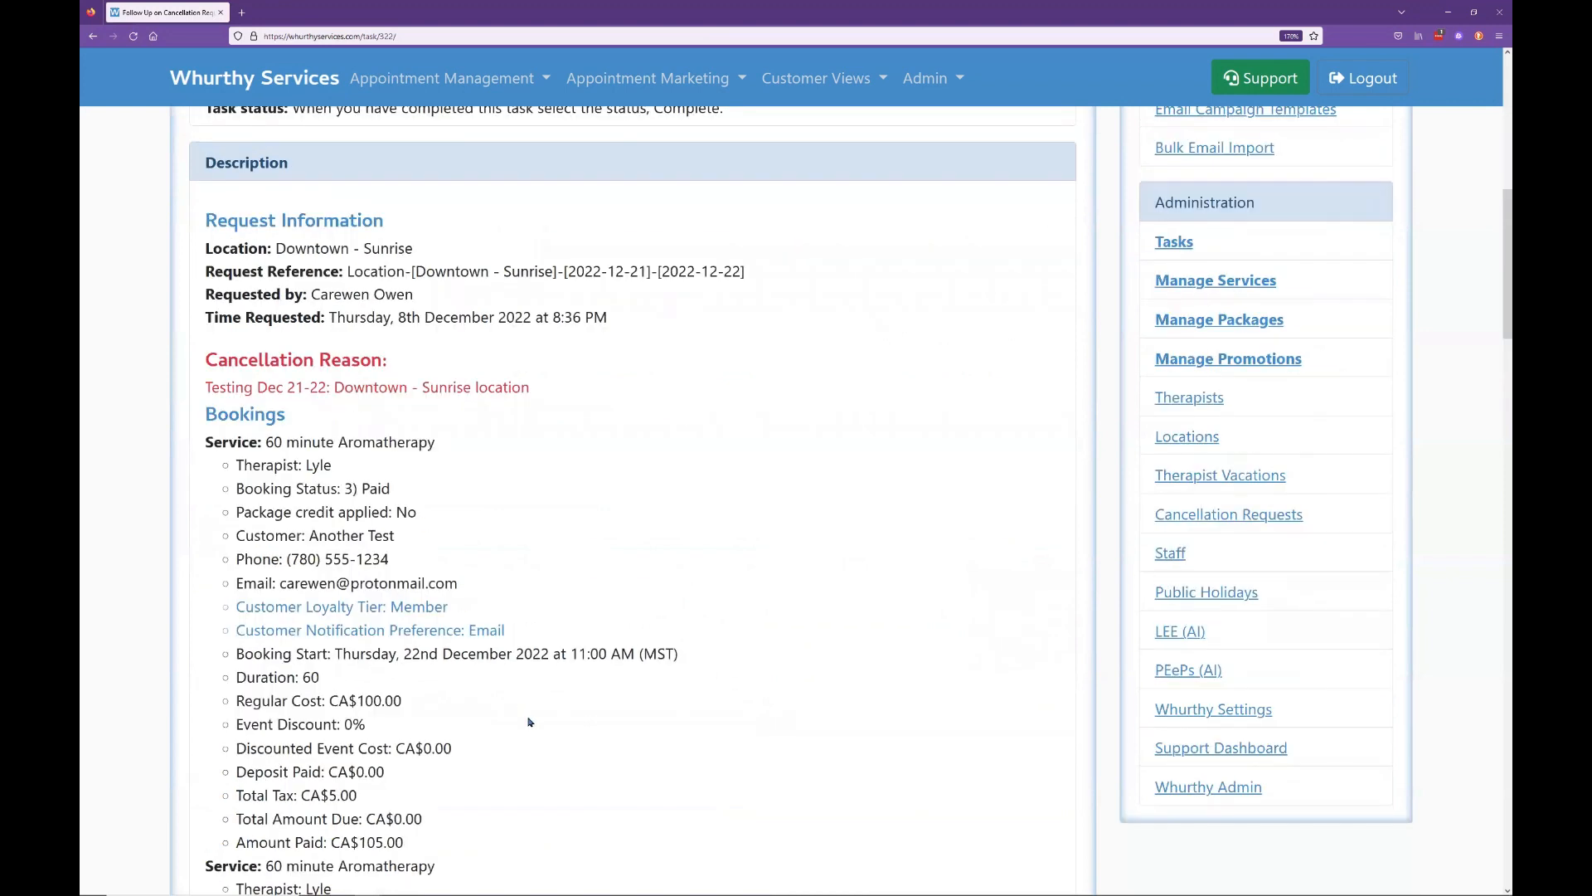
{"action": "left_click", "coordinate": [523, 701], "text": "shift"}
{"action": "left_click", "coordinate": [521, 709]}
{"action": "scroll", "coordinate": [520, 709], "scroll_direction": "down", "scroll_amount": 3}
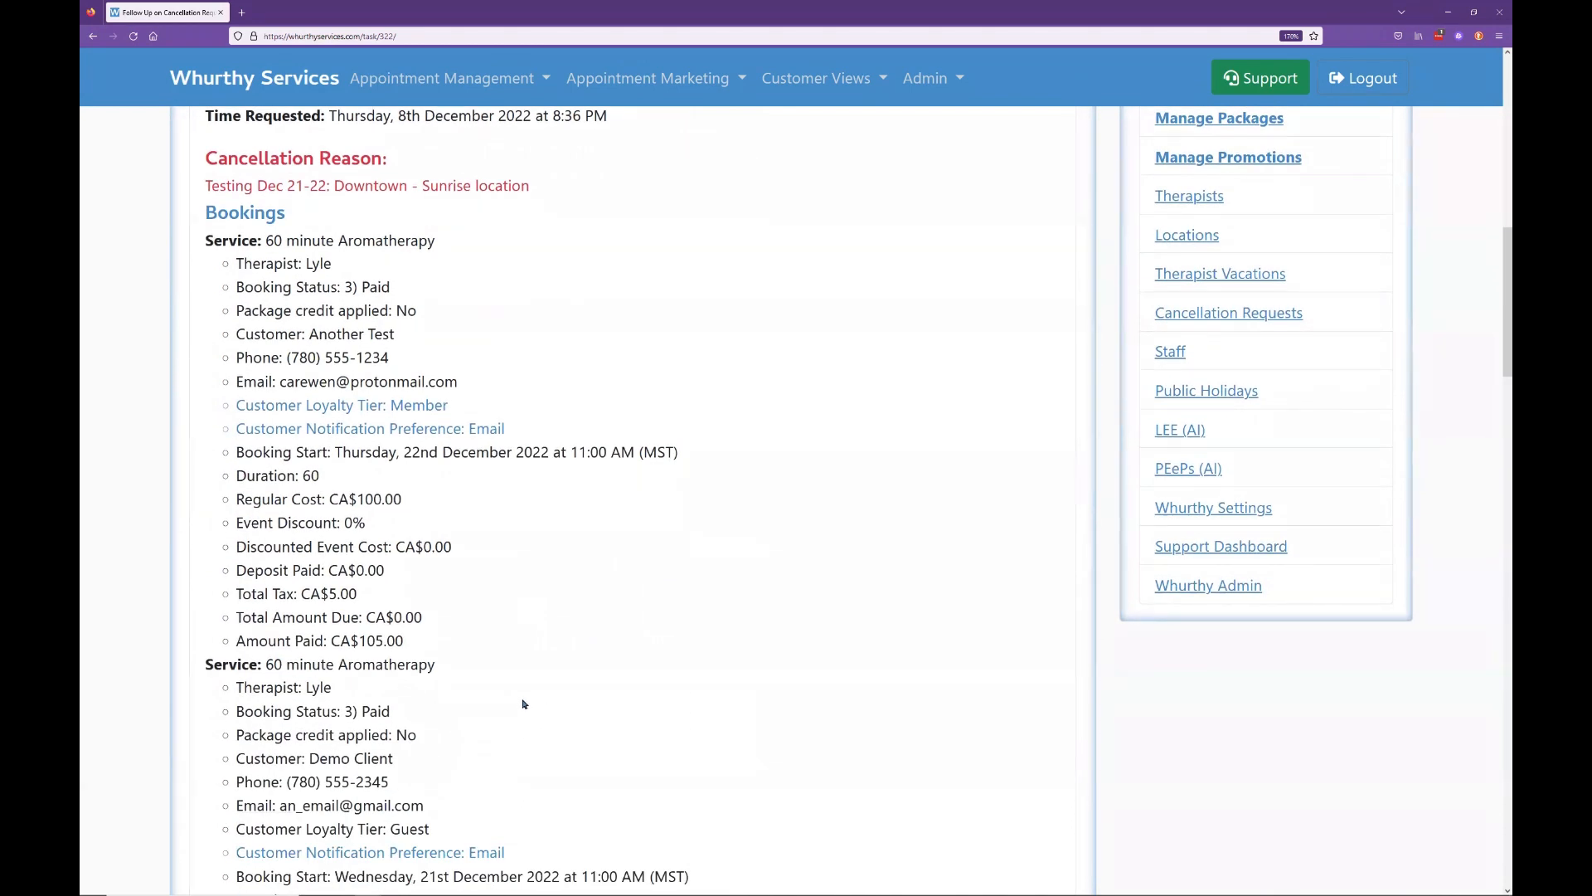
{"action": "left_click_drag", "start_coordinate": [471, 666], "coordinate": [307, 199]}
{"action": "left_click", "coordinate": [447, 402]}
- Review the remaining bookings, the request decision and the email and cancellation entries in the task history log
{"action": "scroll", "coordinate": [596, 450], "scroll_direction": "down", "scroll_amount": 1}
{"action": "scroll", "coordinate": [597, 452], "scroll_direction": "down", "scroll_amount": 10}
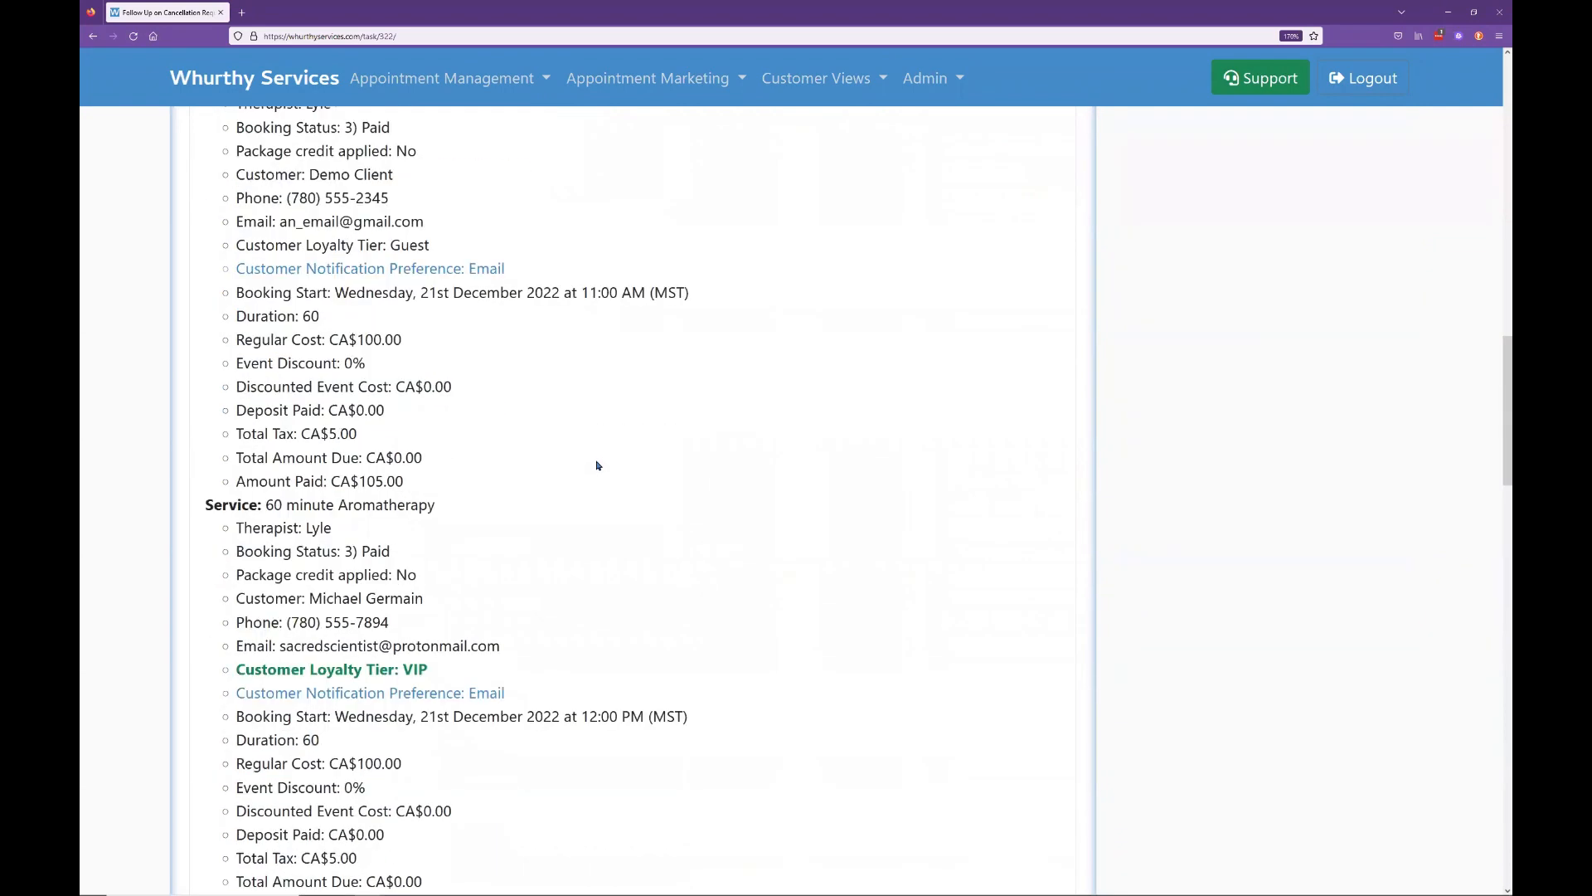
{"action": "scroll", "coordinate": [597, 471], "scroll_direction": "down", "scroll_amount": 10}
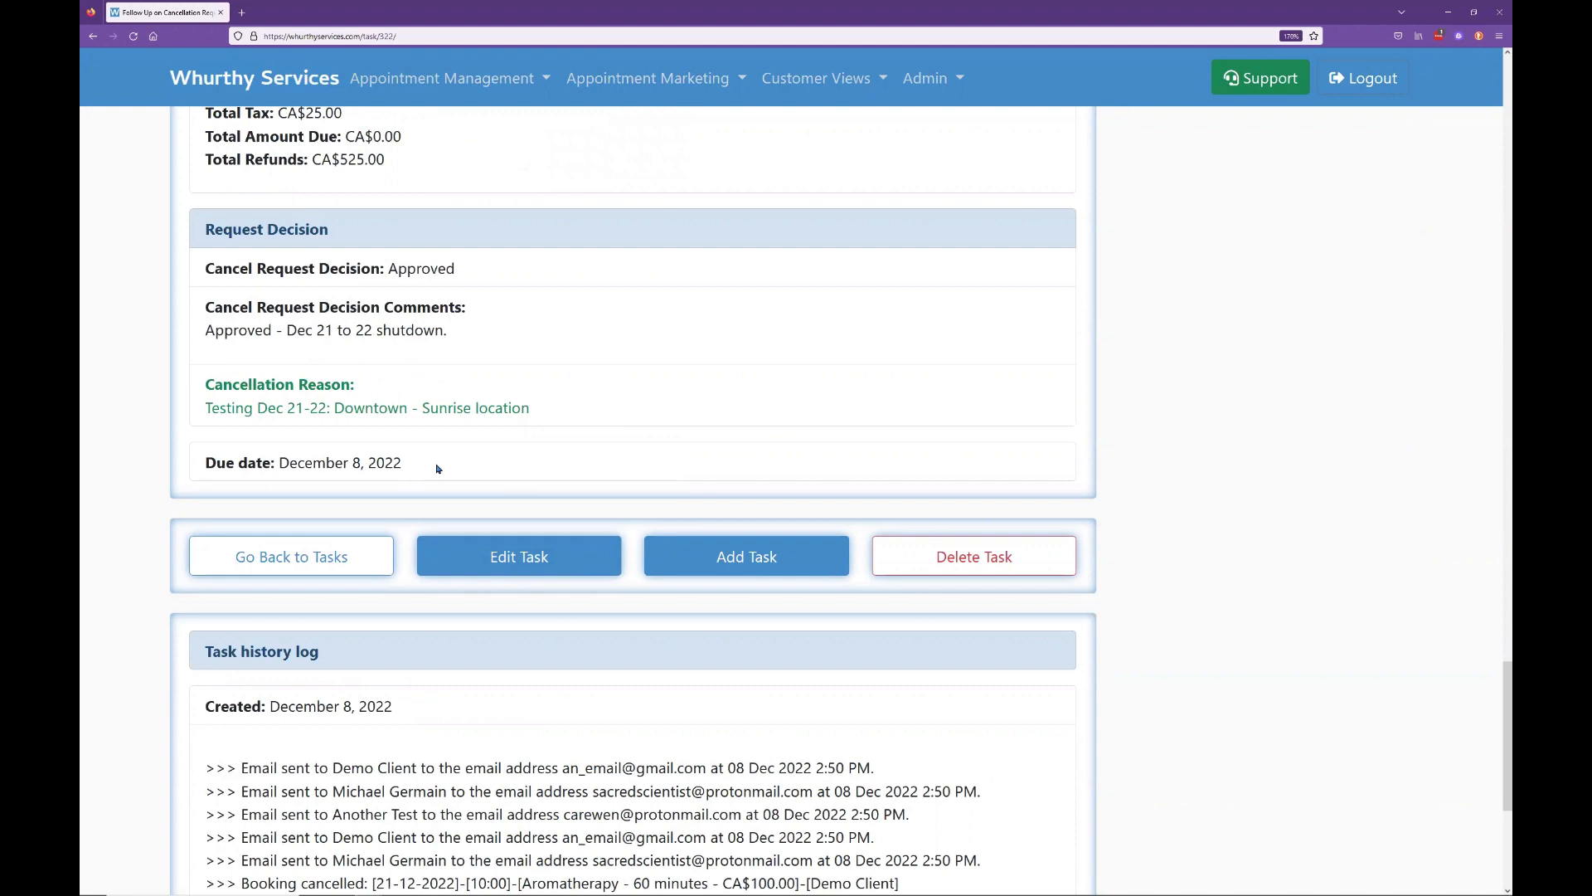
{"action": "scroll", "coordinate": [359, 357], "scroll_direction": "down", "scroll_amount": 3}
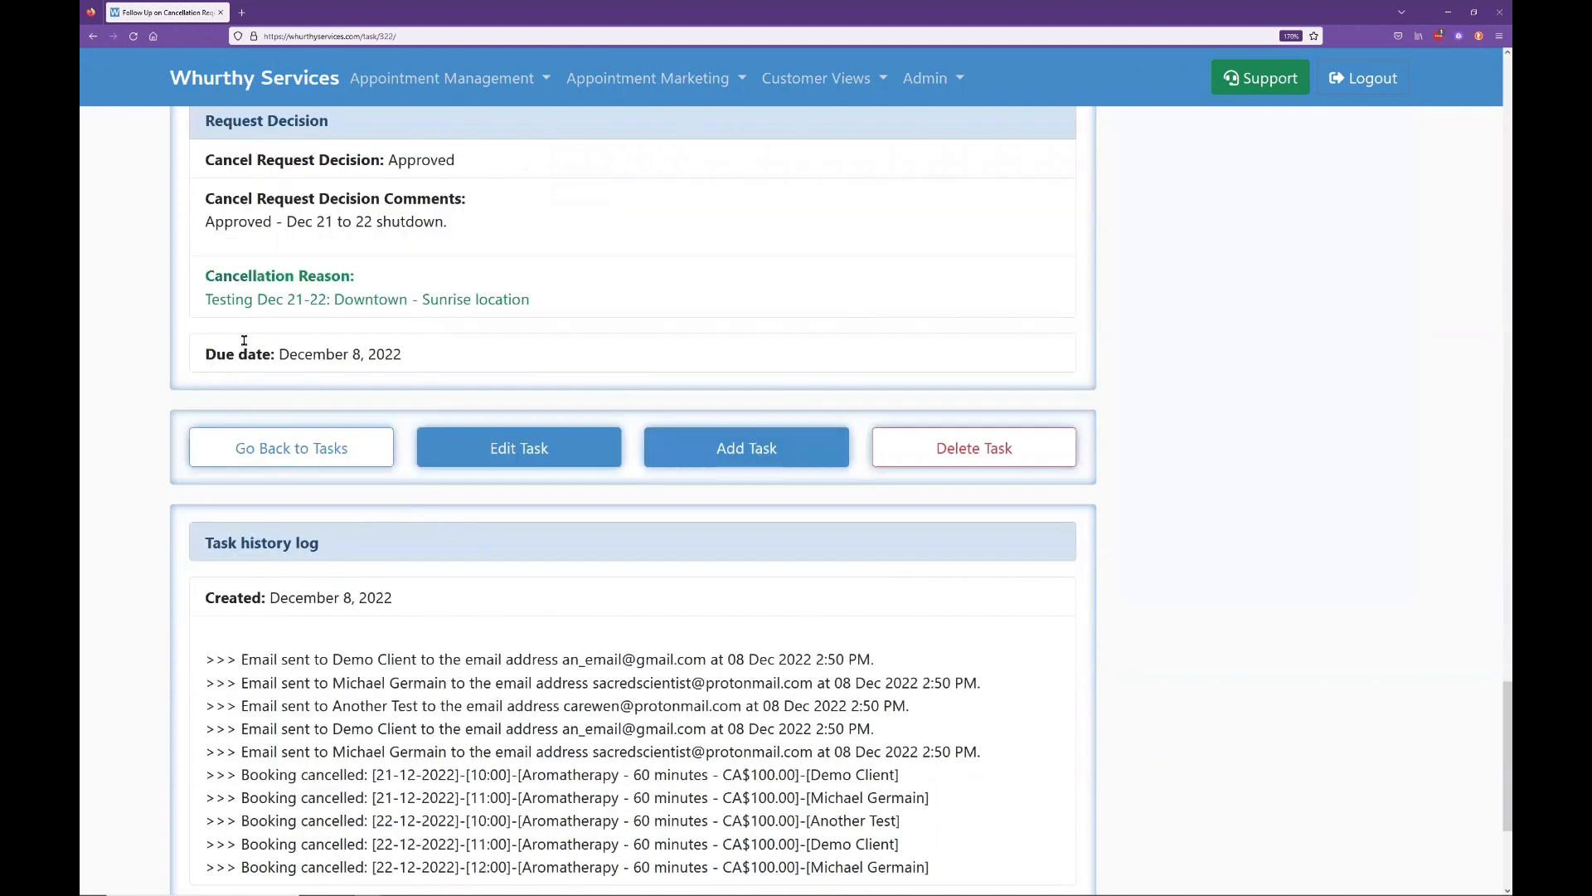
{"action": "left_click_drag", "start_coordinate": [1026, 692], "coordinate": [207, 581]}
{"action": "left_click", "coordinate": [302, 511]}
{"action": "left_click_drag", "start_coordinate": [204, 467], "coordinate": [991, 562]}
{"action": "left_click", "coordinate": [1005, 562]}
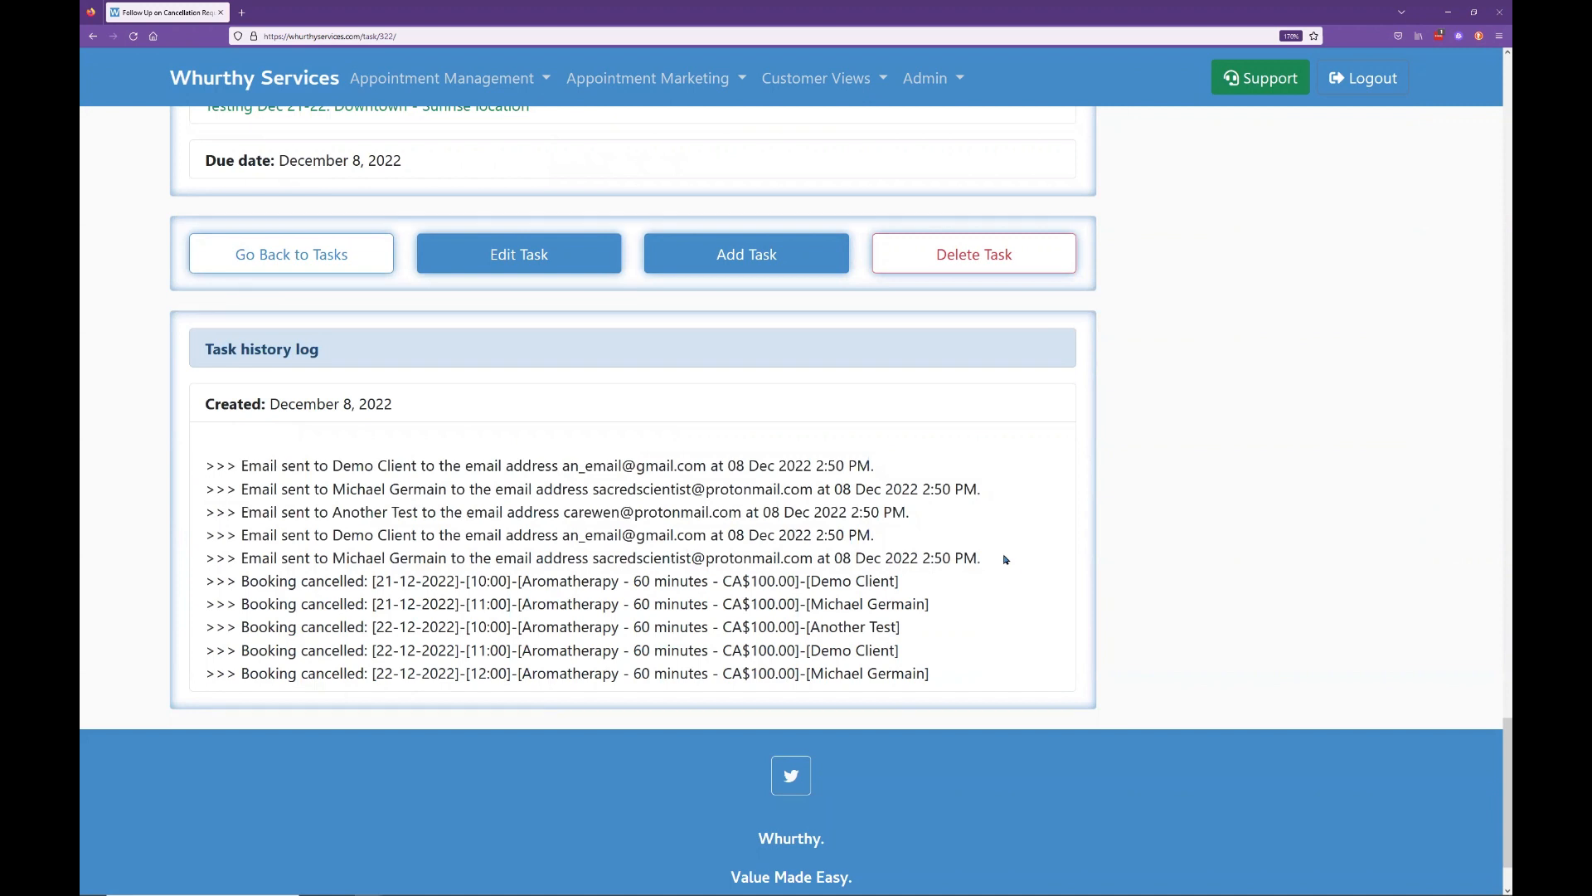
- Glance back over the booking totals and return to the Tasks list
{"action": "scroll", "coordinate": [875, 510], "scroll_direction": "up", "scroll_amount": 10}
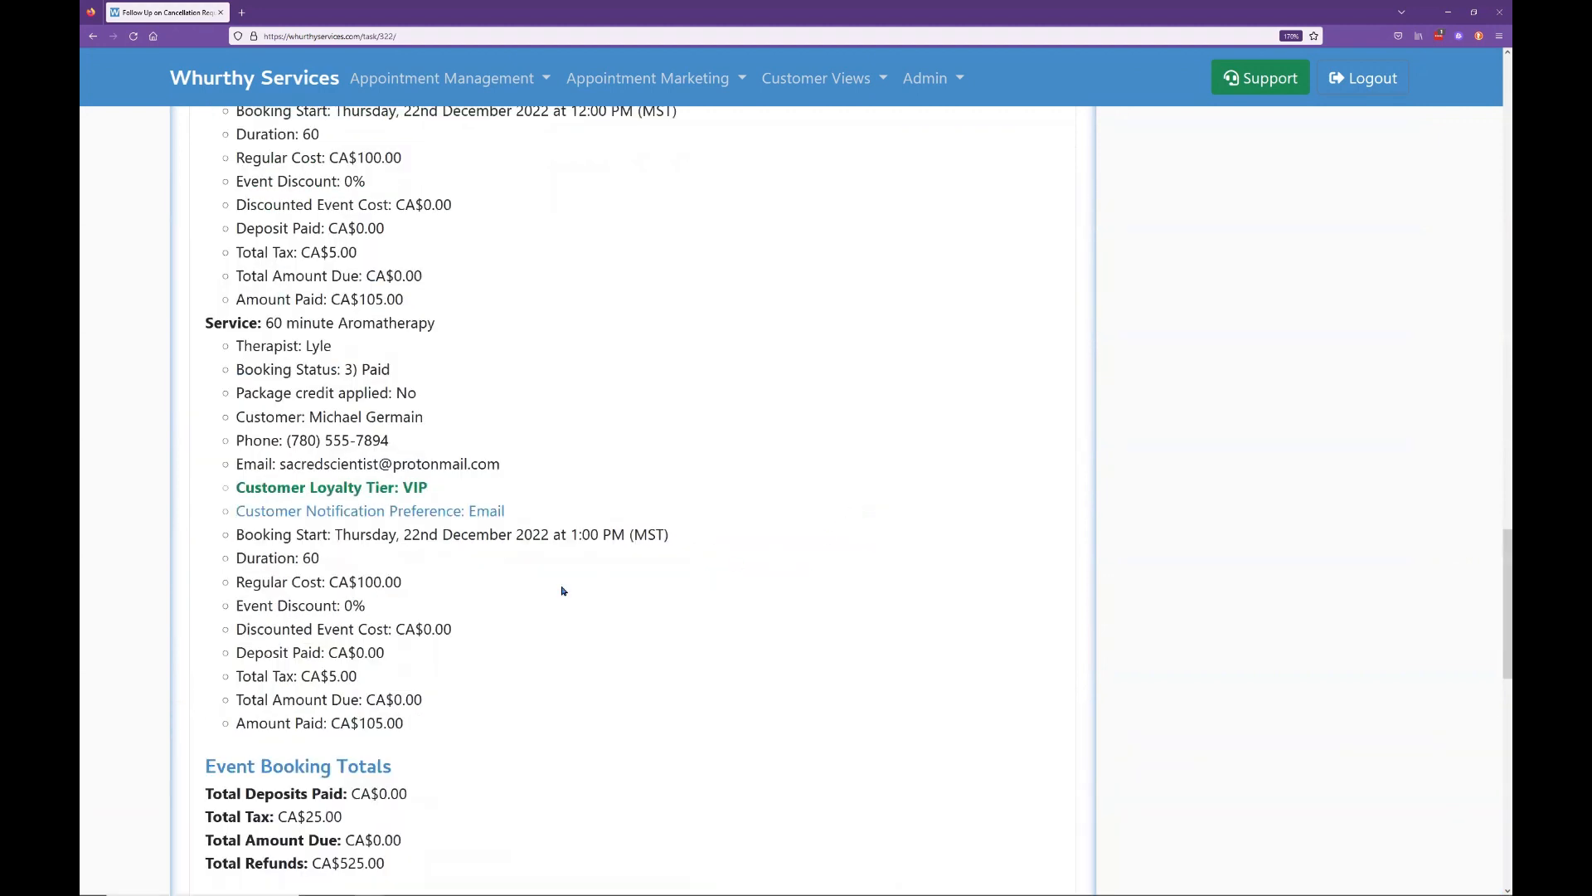
{"action": "scroll", "coordinate": [739, 561], "scroll_direction": "down", "scroll_amount": 8}
{"action": "left_click", "coordinate": [349, 467]}
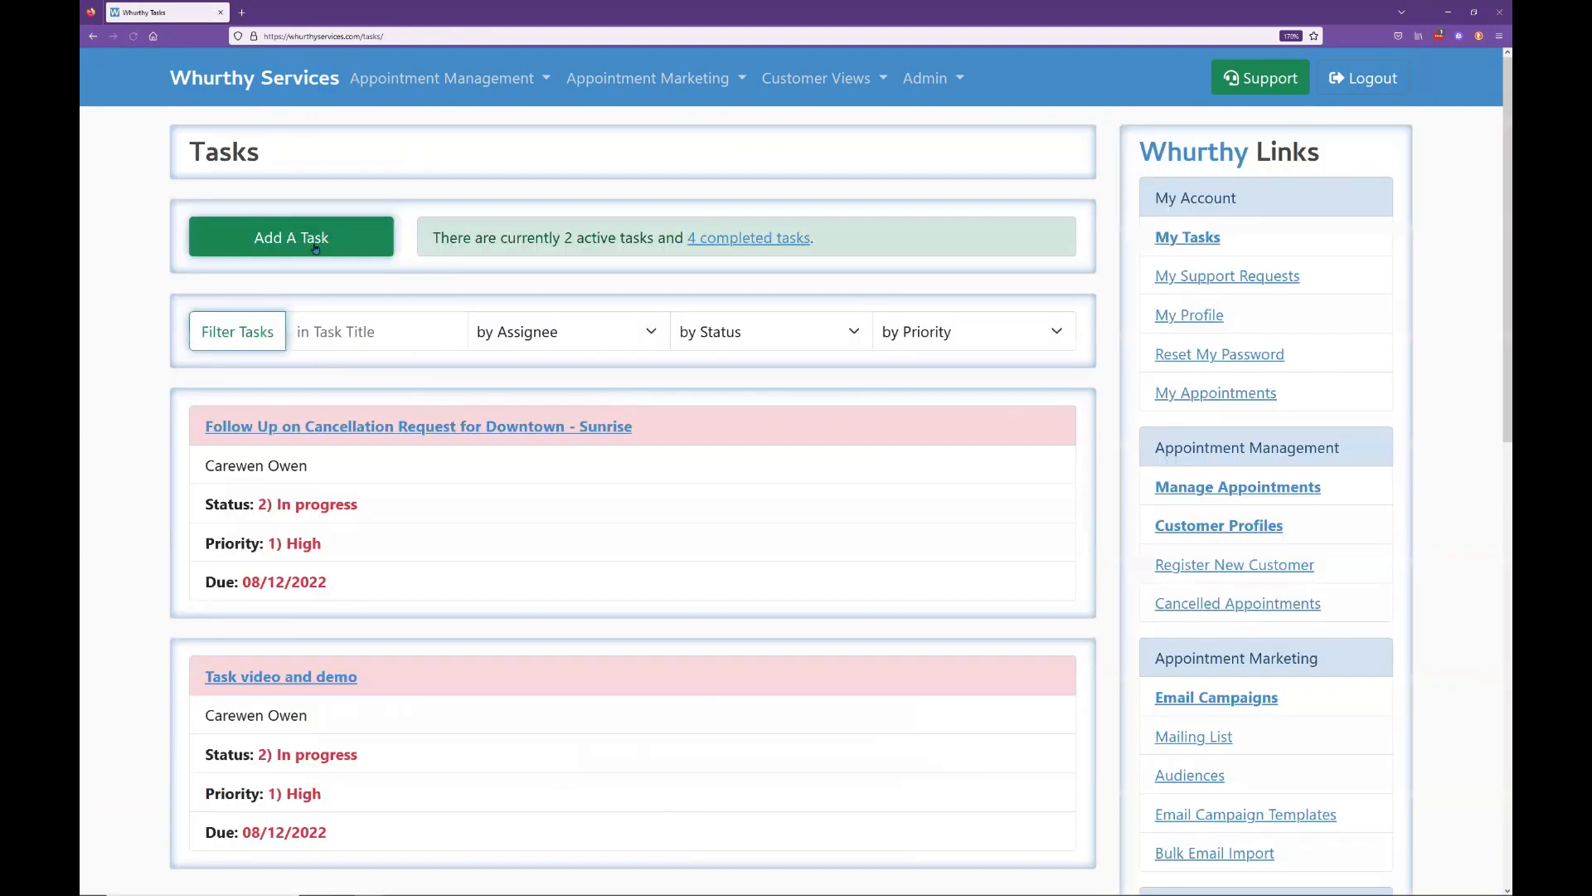